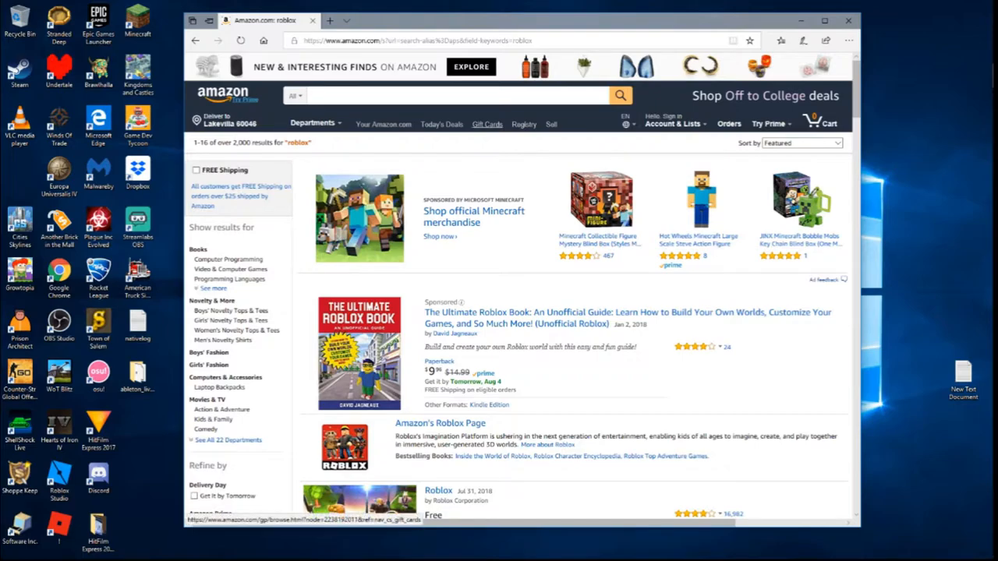
pyautogui.scroll(-2, 514, 312)
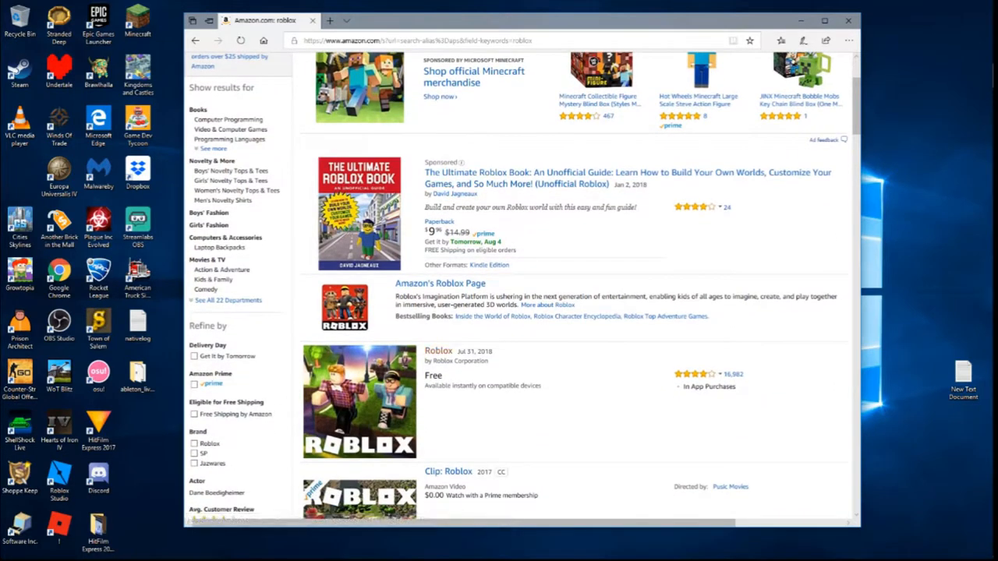
# Open the Roblox product page, filter reviews to 1 star, and load page 2 (reviews 11–20)
pyautogui.doubleClick(462, 351)
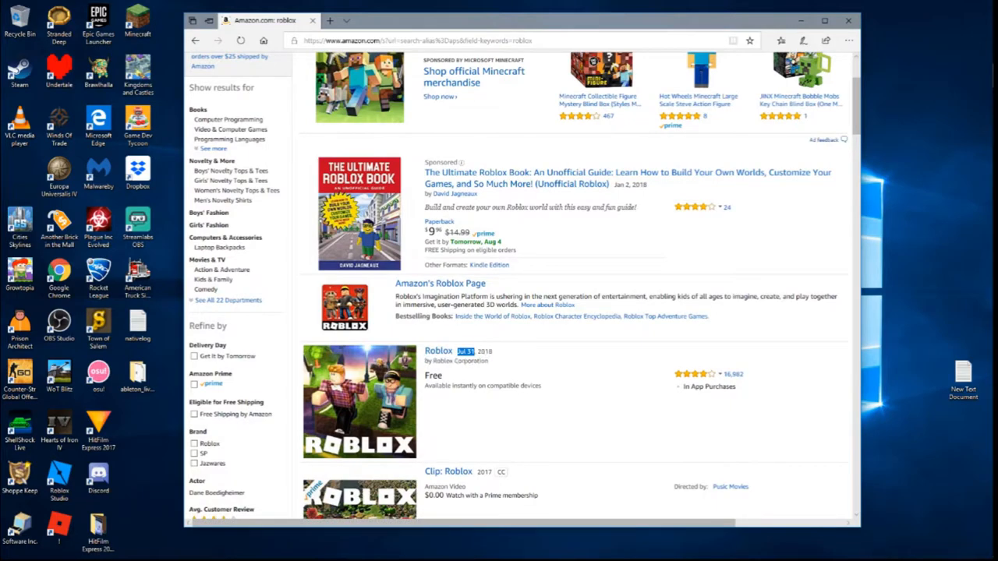
pyautogui.scroll(-1, 514, 312)
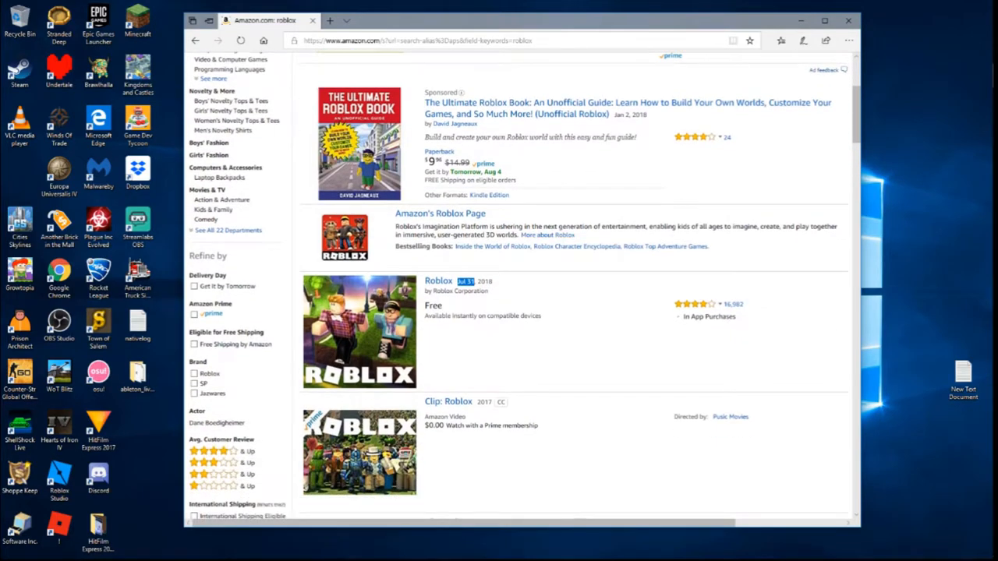
pyautogui.click(437, 281)
pyautogui.scroll(-3, 515, 312)
pyautogui.scroll(-3, 515, 312)
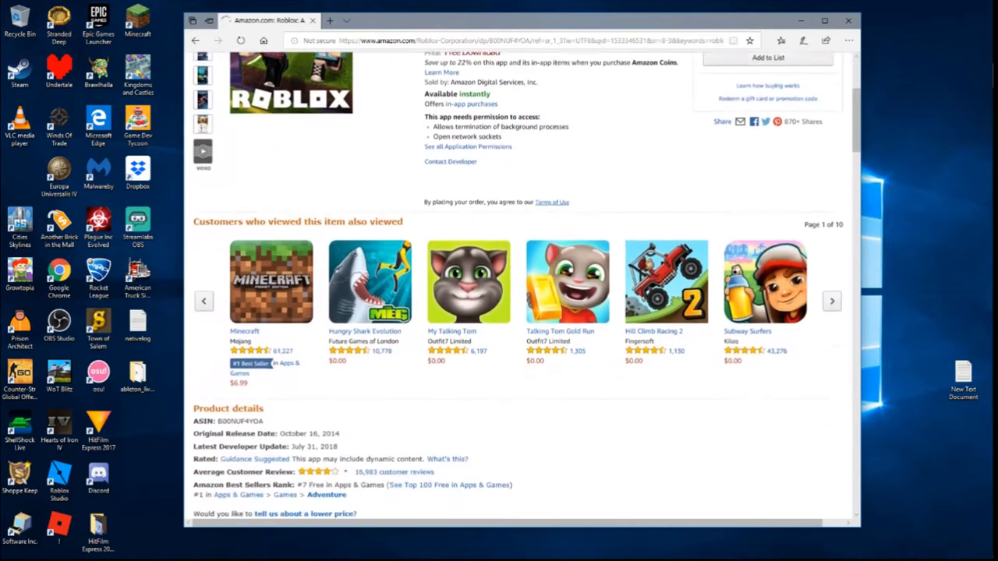
pyautogui.scroll(-3, 515, 312)
pyautogui.scroll(-4, 515, 311)
pyautogui.scroll(-4, 515, 312)
pyautogui.scroll(-3, 514, 312)
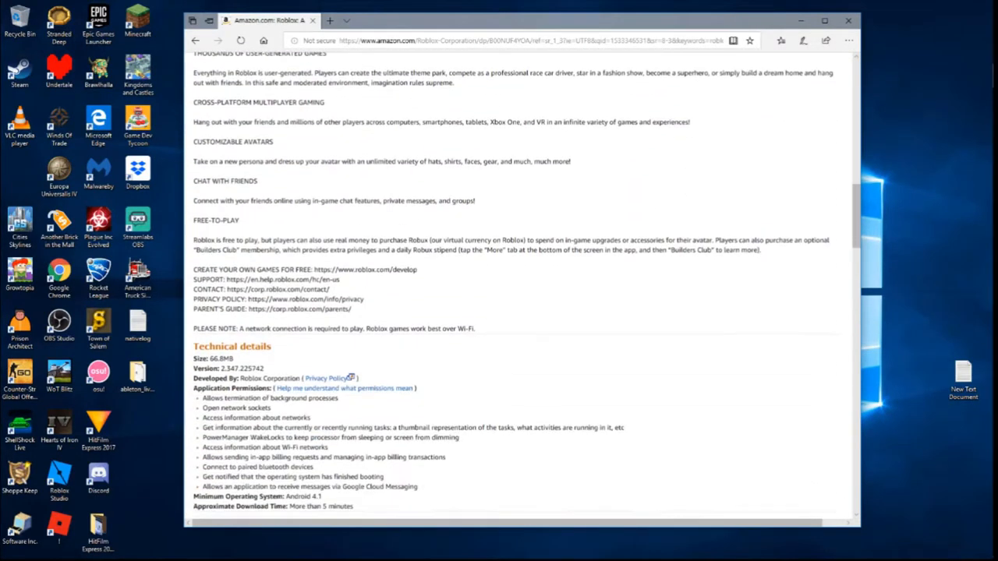
pyautogui.scroll(-3, 515, 312)
pyautogui.scroll(-1, 514, 312)
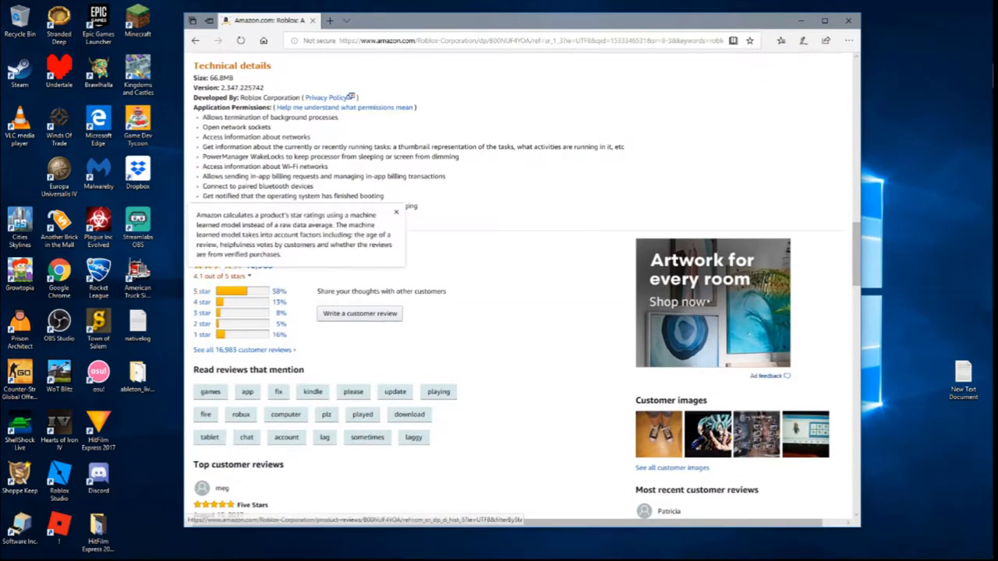
pyautogui.click(248, 265)
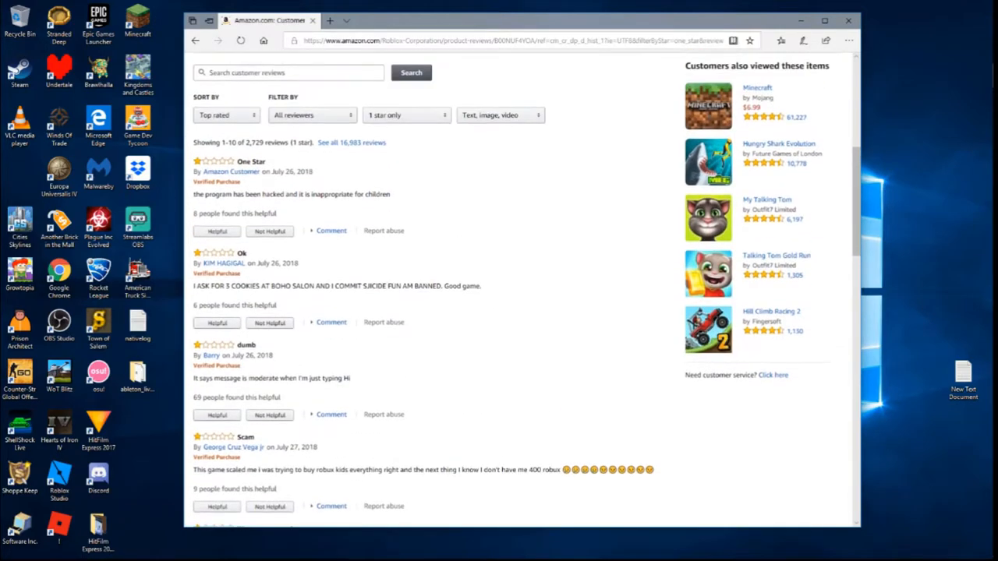
pyautogui.scroll(-3, 436, 311)
pyautogui.scroll(-3, 437, 312)
pyautogui.scroll(-2, 436, 311)
pyautogui.scroll(-2, 436, 312)
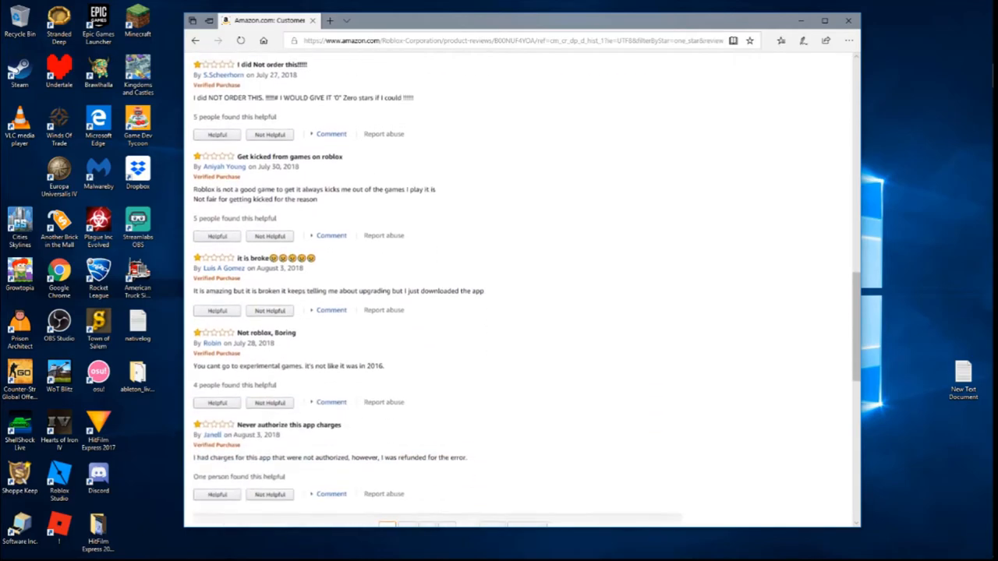
pyautogui.scroll(-3, 437, 312)
pyautogui.click(407, 226)
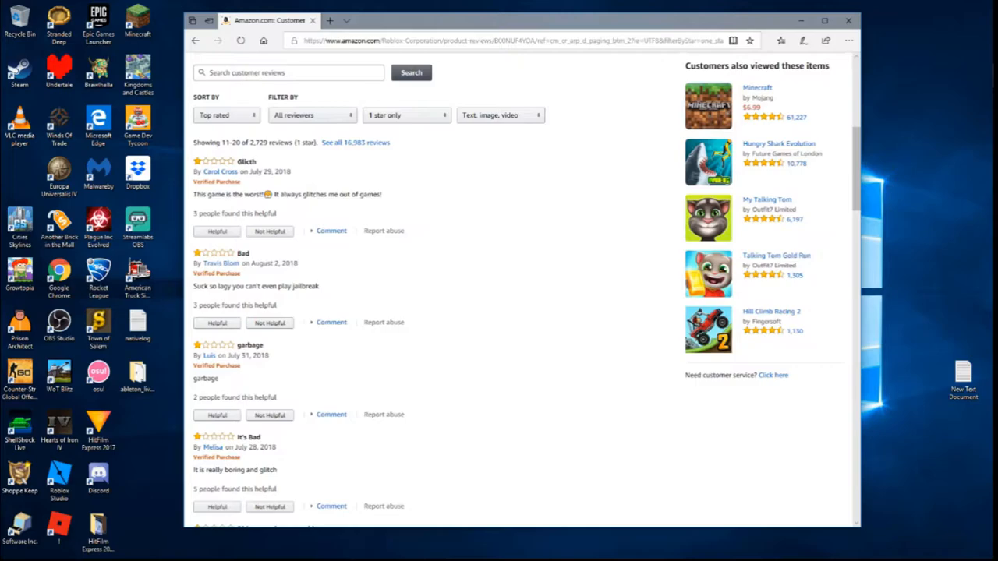
pyautogui.scroll(-2, 437, 312)
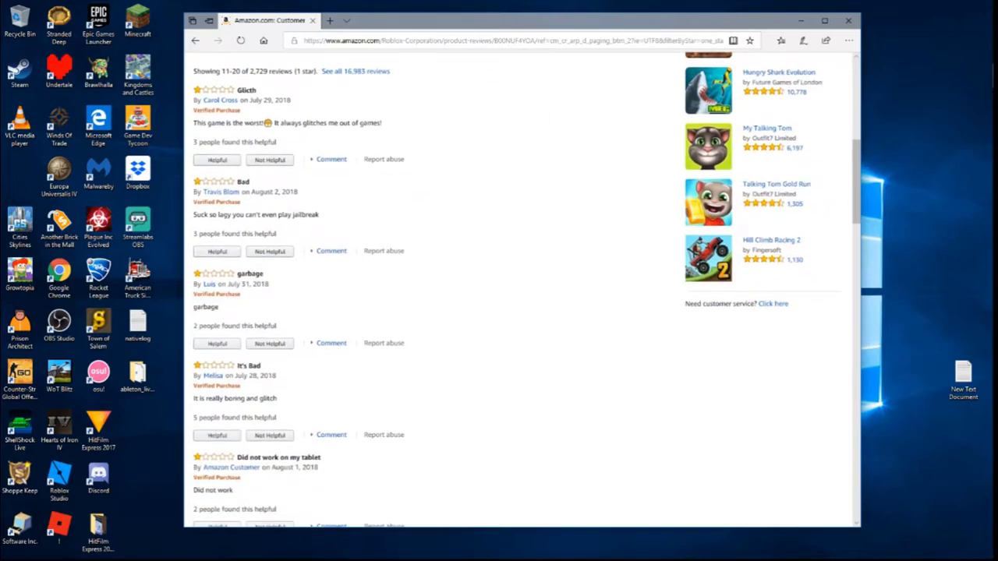
pyautogui.scroll(-2, 437, 312)
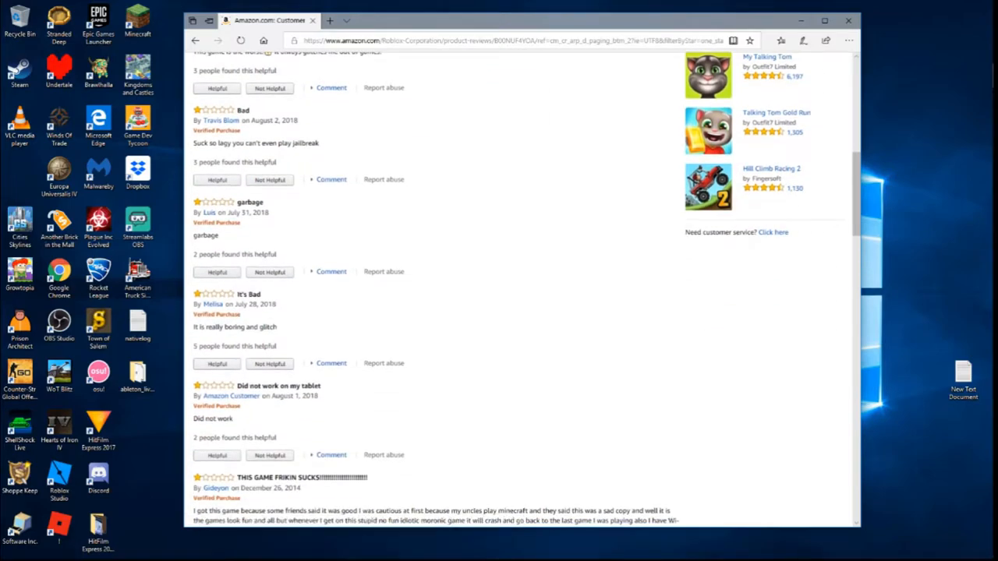
pyautogui.scroll(-2, 436, 312)
pyautogui.scroll(-2, 437, 312)
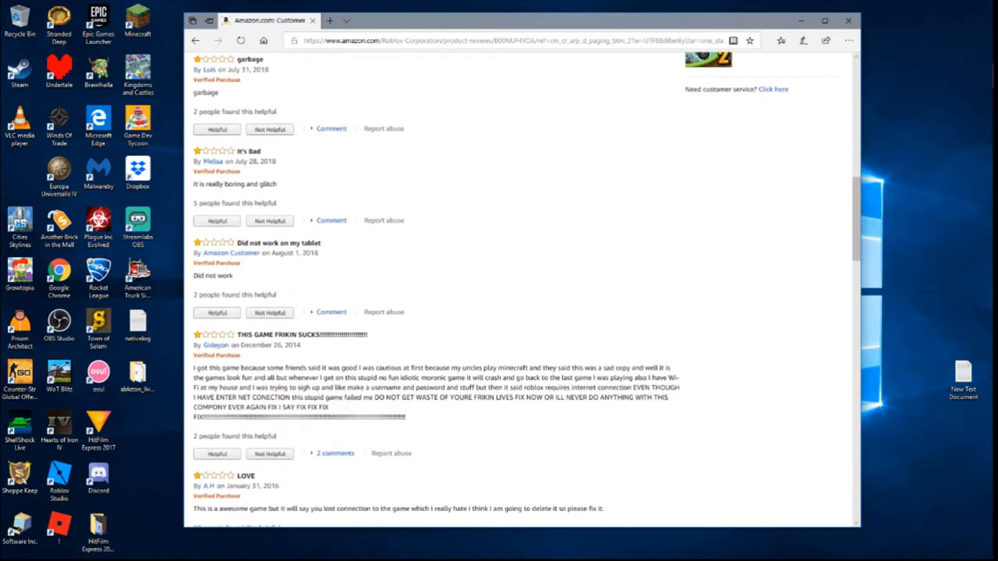
pyautogui.scroll(-2, 437, 312)
pyautogui.scroll(-2, 437, 312)
pyautogui.scroll(-1, 437, 312)
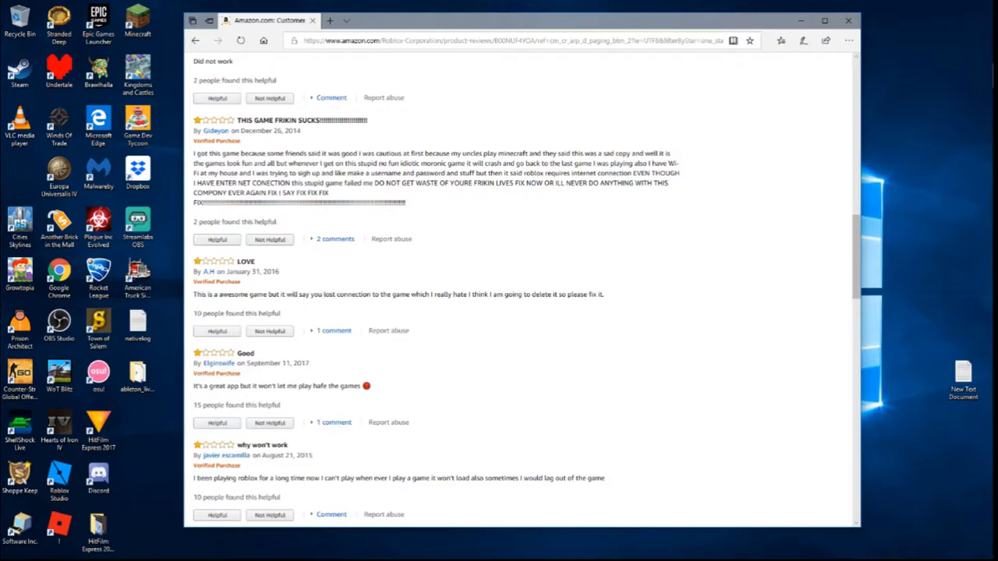
pyautogui.scroll(-5, 523, 289)
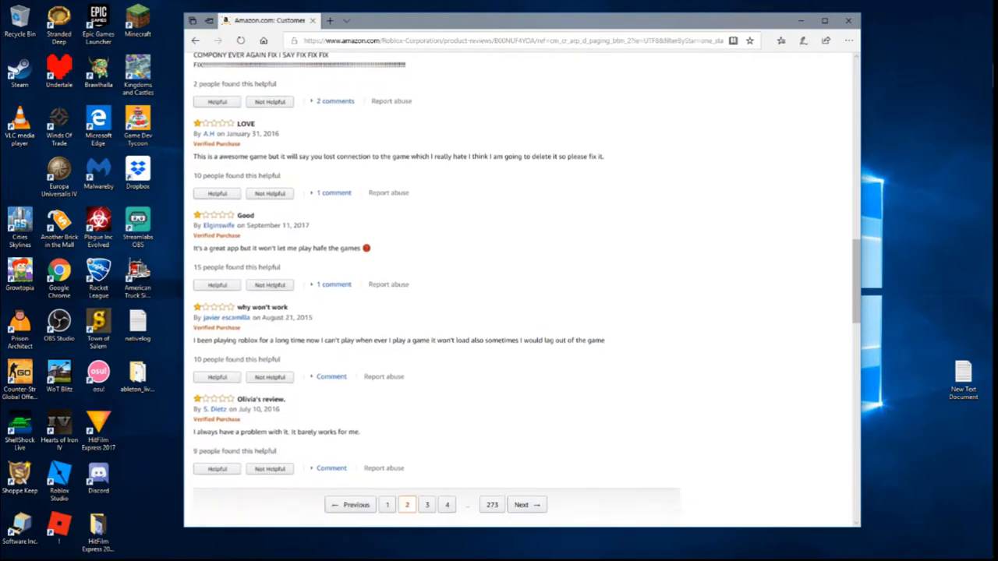
pyautogui.scroll(5, 522, 289)
pyautogui.scroll(-1, 523, 288)
pyautogui.scroll(-4, 522, 288)
pyautogui.scroll(2, 522, 288)
pyautogui.scroll(1, 522, 288)
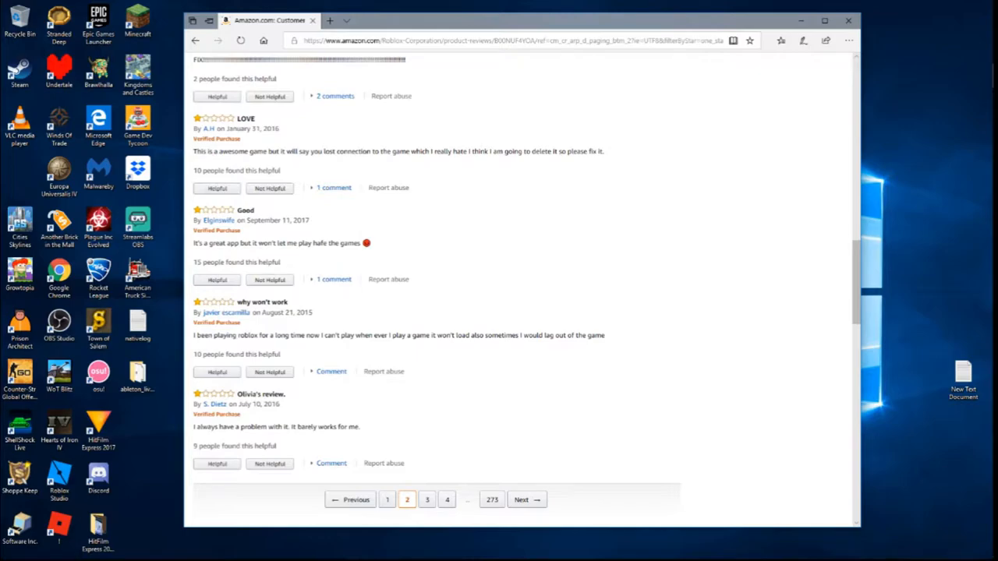
pyautogui.scroll(-1, 522, 289)
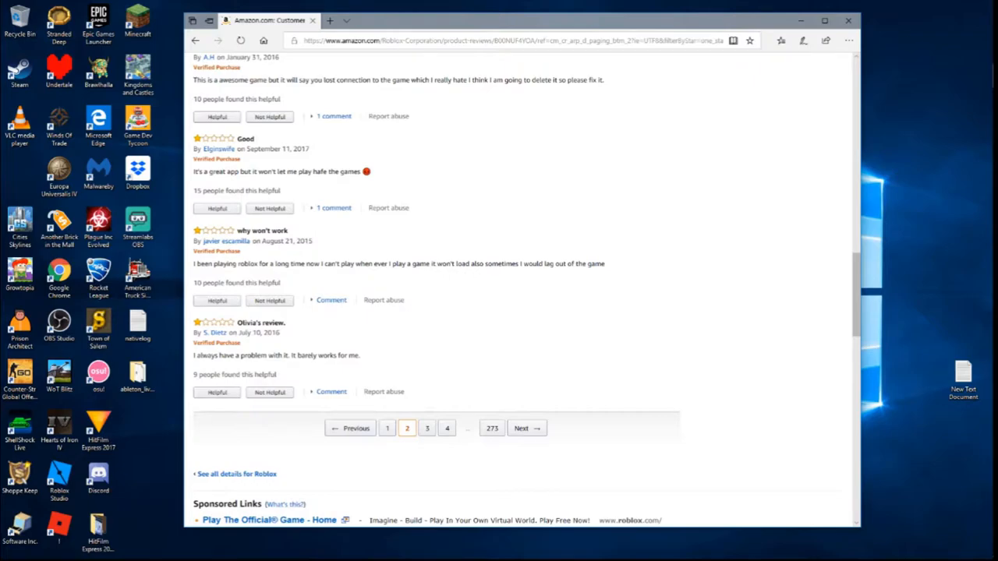
# Read through page 2 of the one-star reviews, then load page 3 (reviews 21–30)
pyautogui.doubleClick(318, 172)
pyautogui.click(365, 172)
pyautogui.scroll(-1, 437, 273)
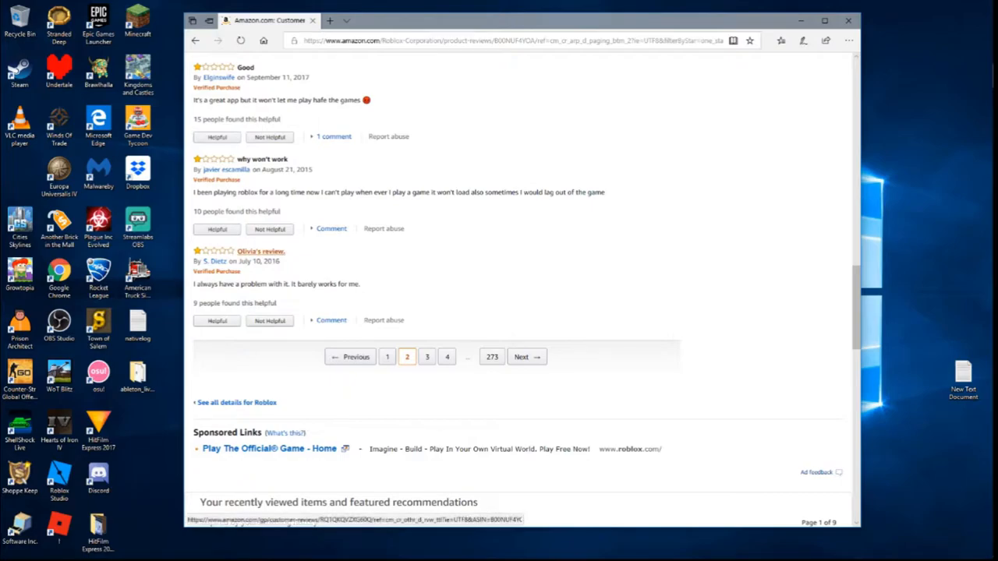
pyautogui.scroll(-1, 260, 252)
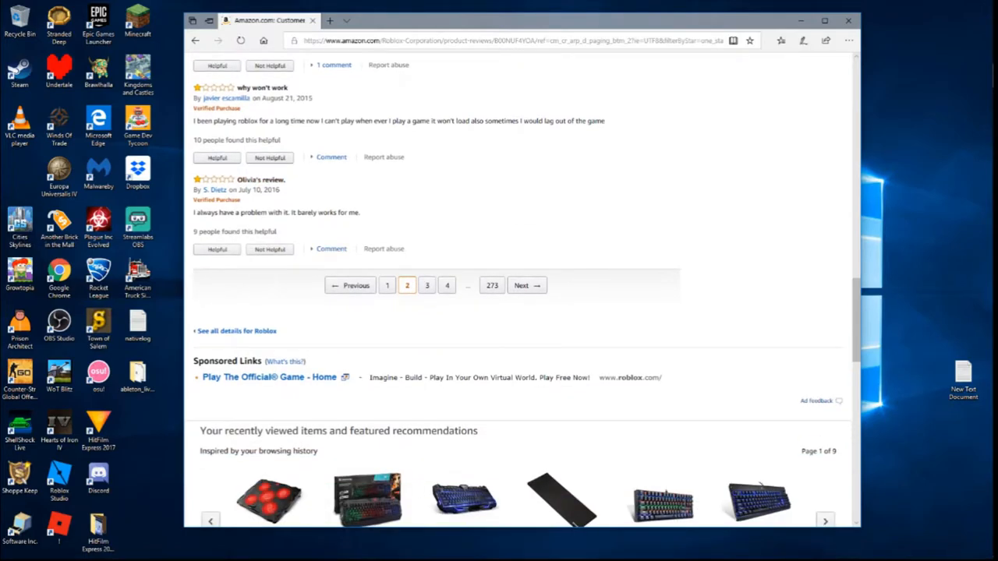
pyautogui.click(427, 285)
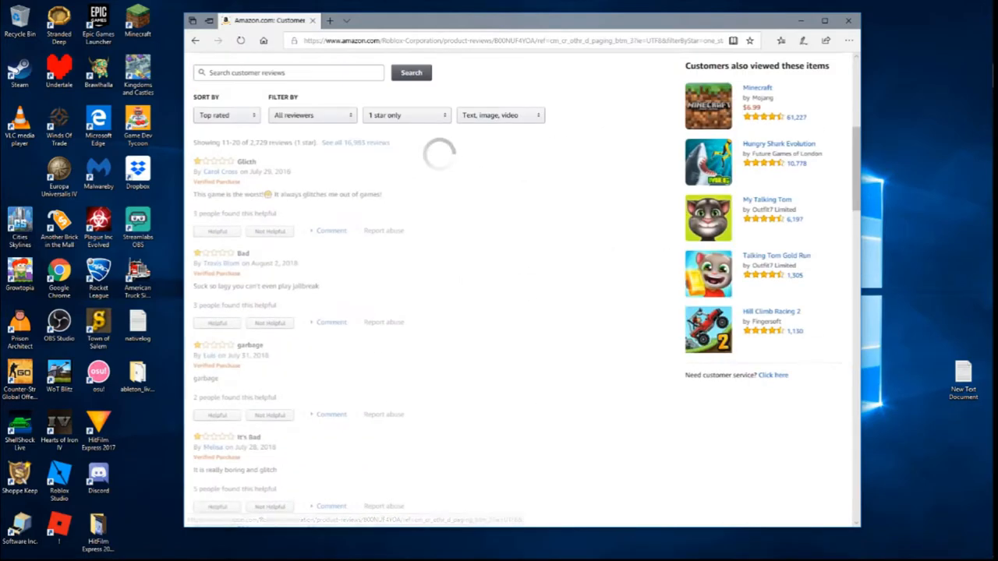
pyautogui.scroll(-1, 426, 285)
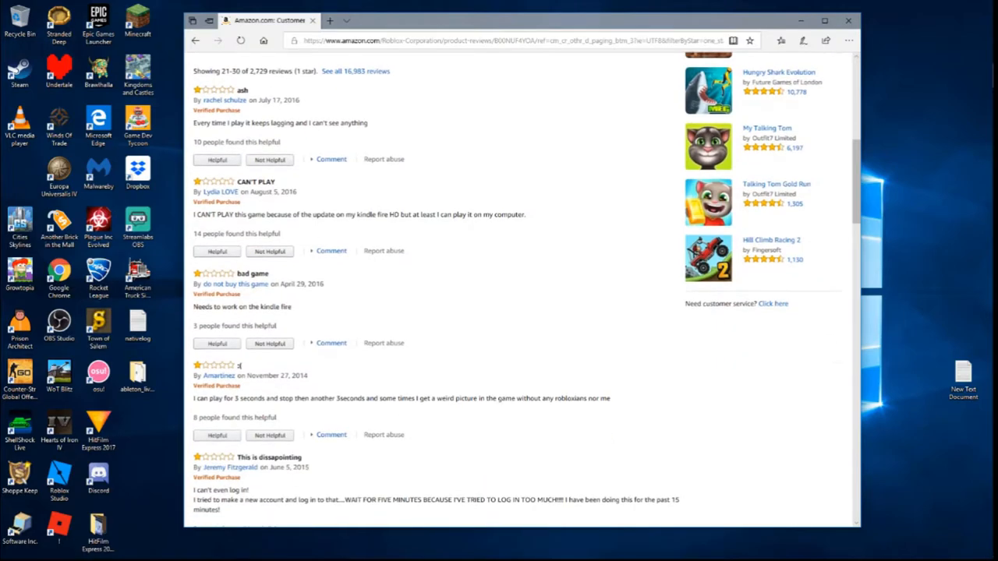
pyautogui.scroll(-2, 426, 285)
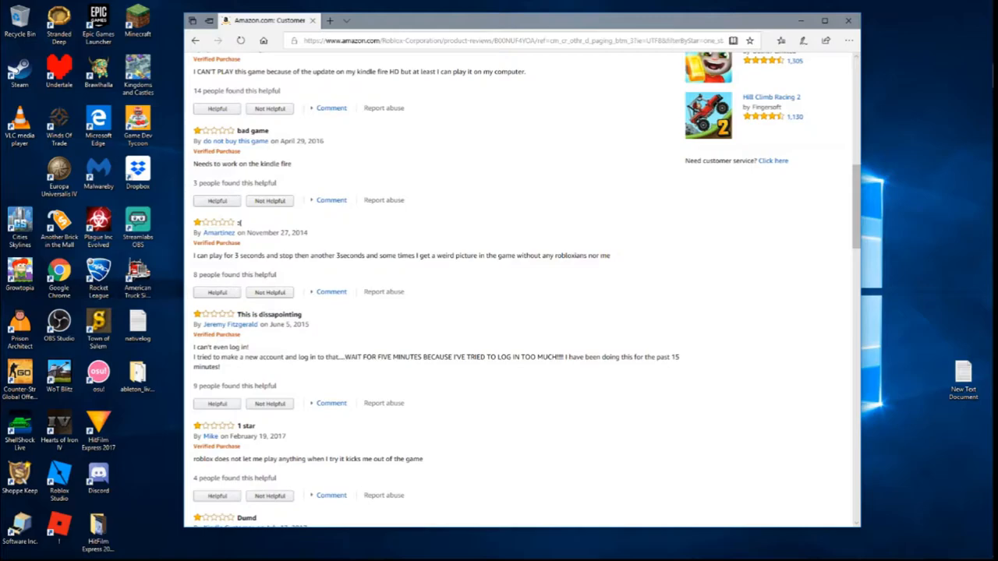
pyautogui.scroll(-1, 427, 285)
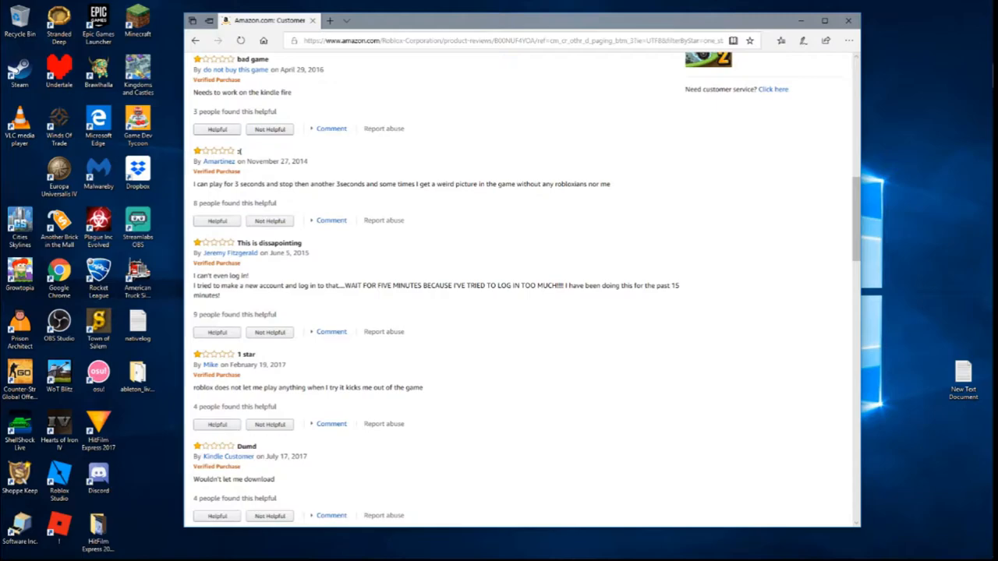
pyautogui.scroll(-1, 514, 296)
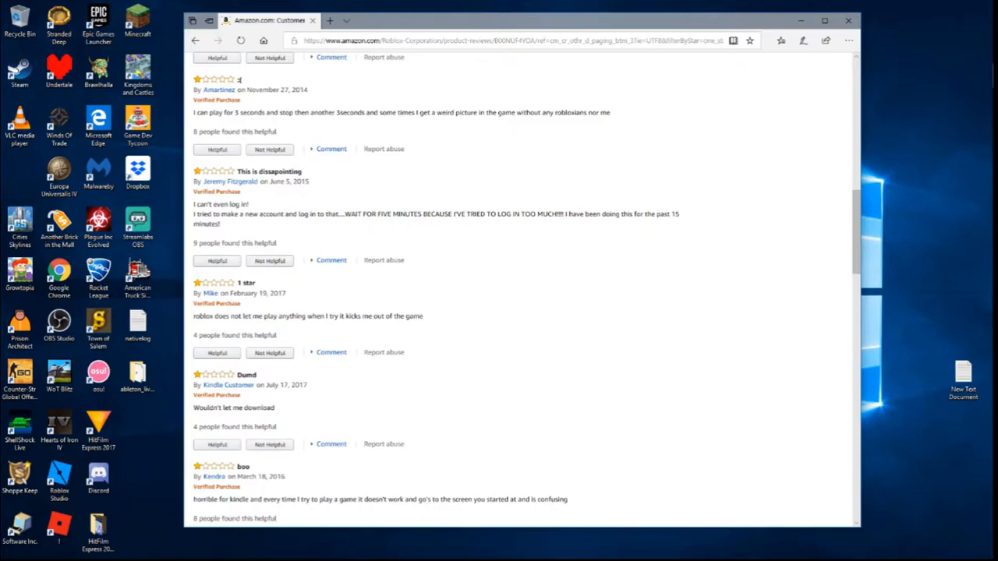
pyautogui.scroll(-1, 515, 297)
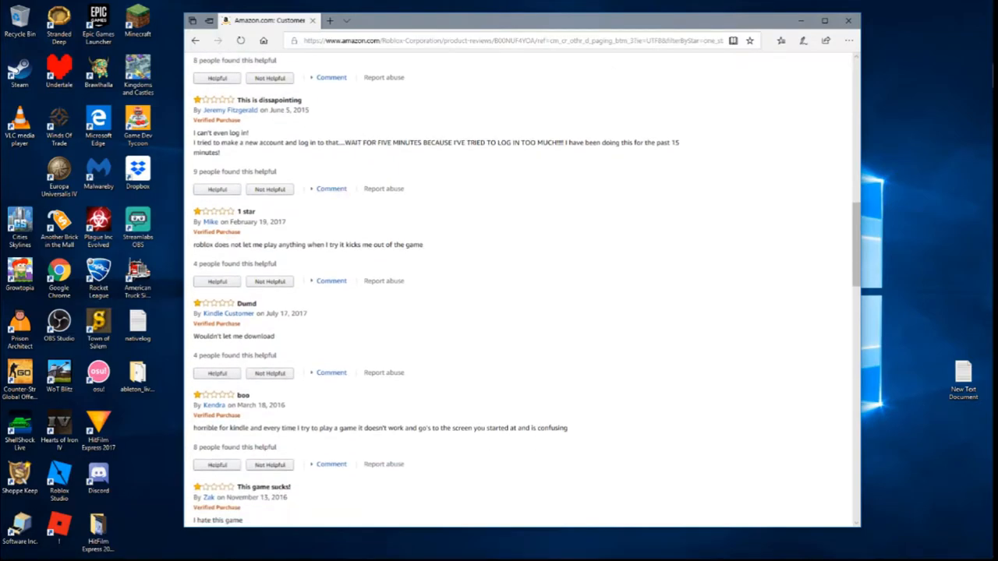
pyautogui.scroll(-1, 515, 296)
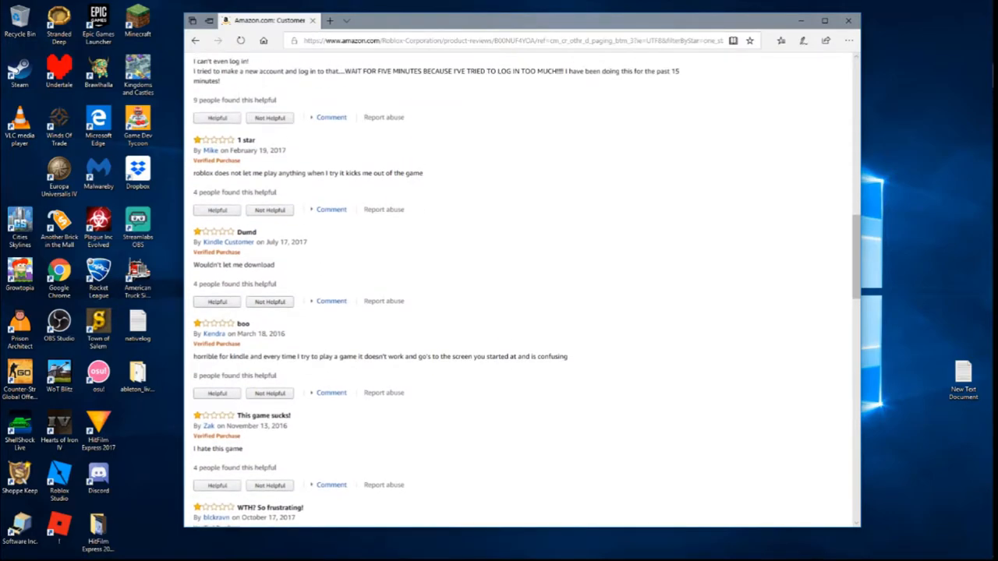
pyautogui.scroll(-1, 514, 297)
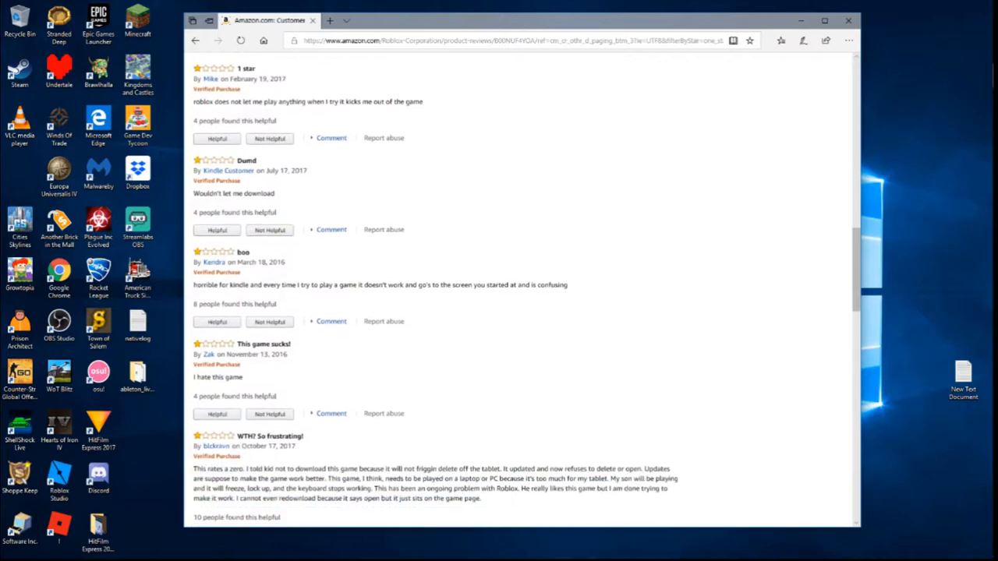
pyautogui.scroll(-1, 515, 296)
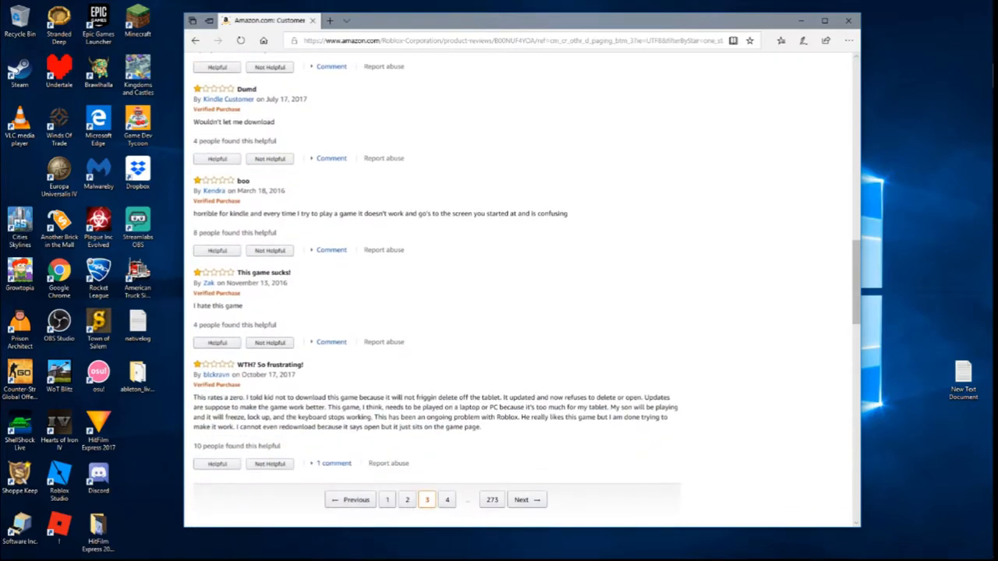
pyautogui.scroll(-1, 515, 296)
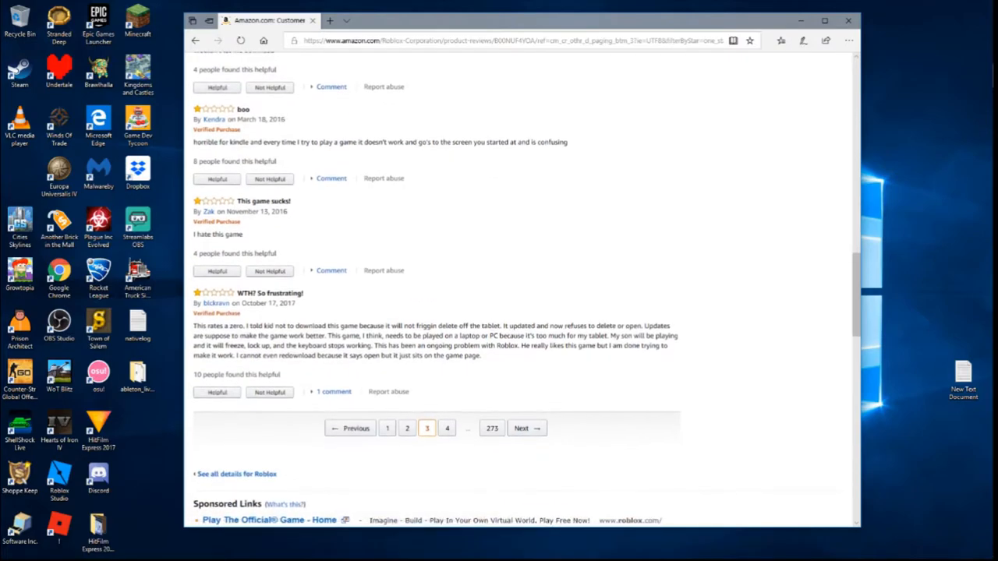
pyautogui.moveTo(194, 233); pyautogui.dragTo(227, 234)
# Clear the highlighted review text while reading page 4 of the one-star reviews
pyautogui.click(234, 312)
pyautogui.scroll(-1, 436, 311)
pyautogui.click(447, 359)
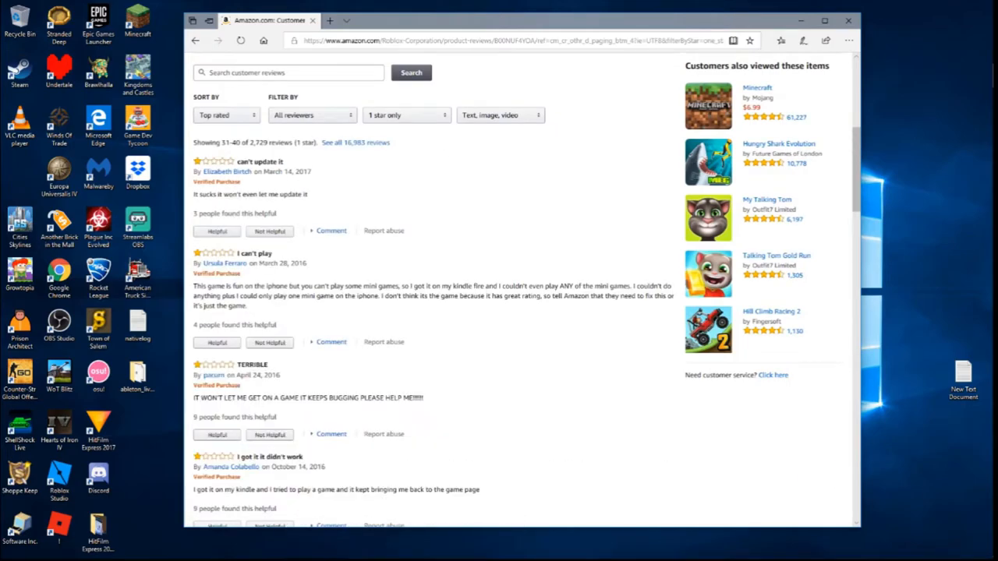
pyautogui.scroll(-1, 437, 312)
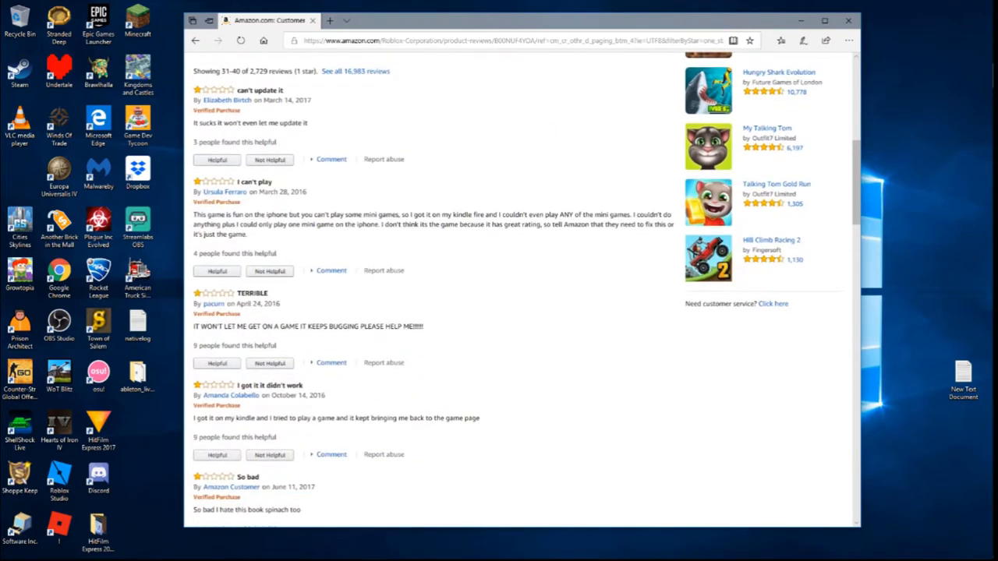
pyautogui.scroll(-1, 437, 312)
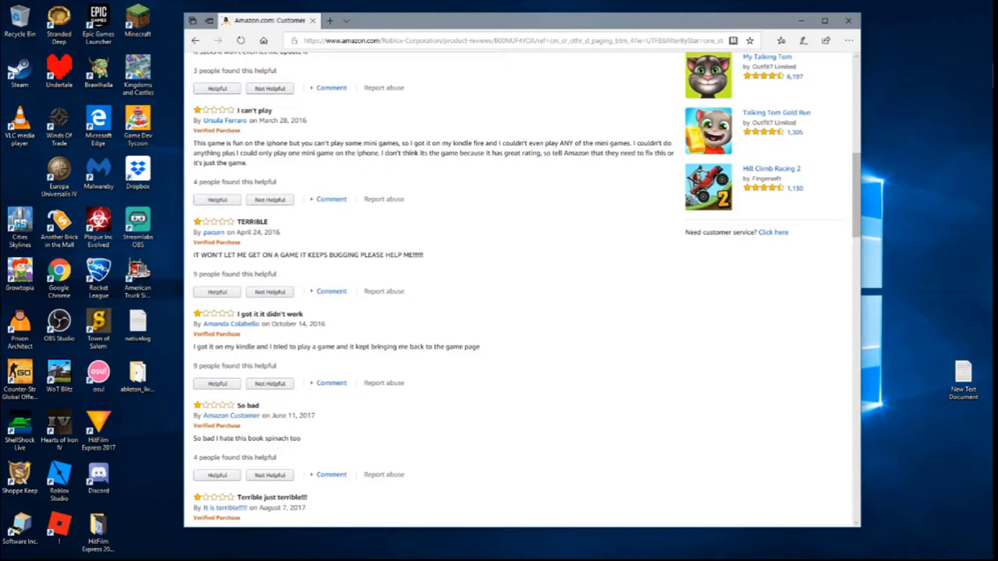
pyautogui.scroll(-1, 437, 312)
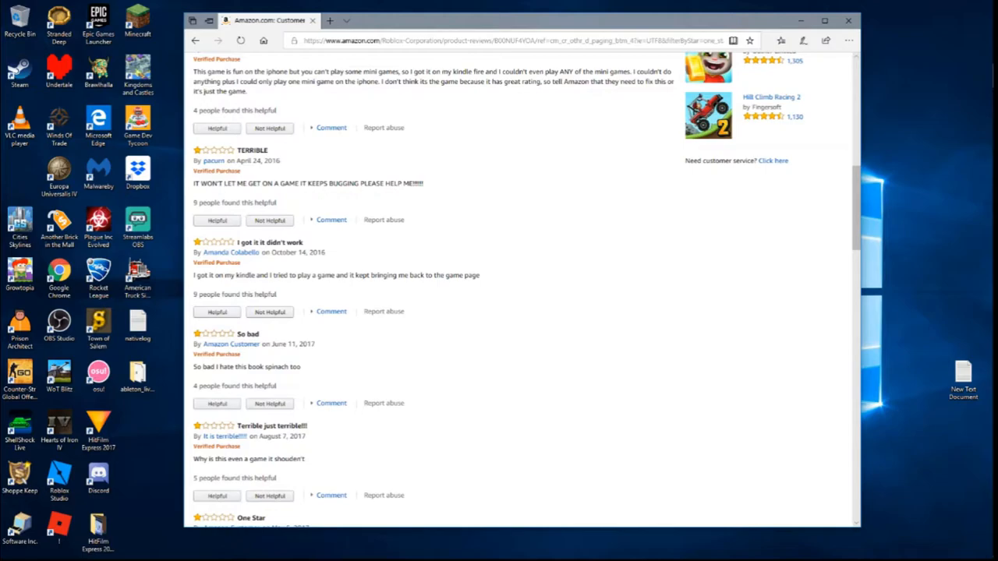
pyautogui.scroll(-1, 437, 312)
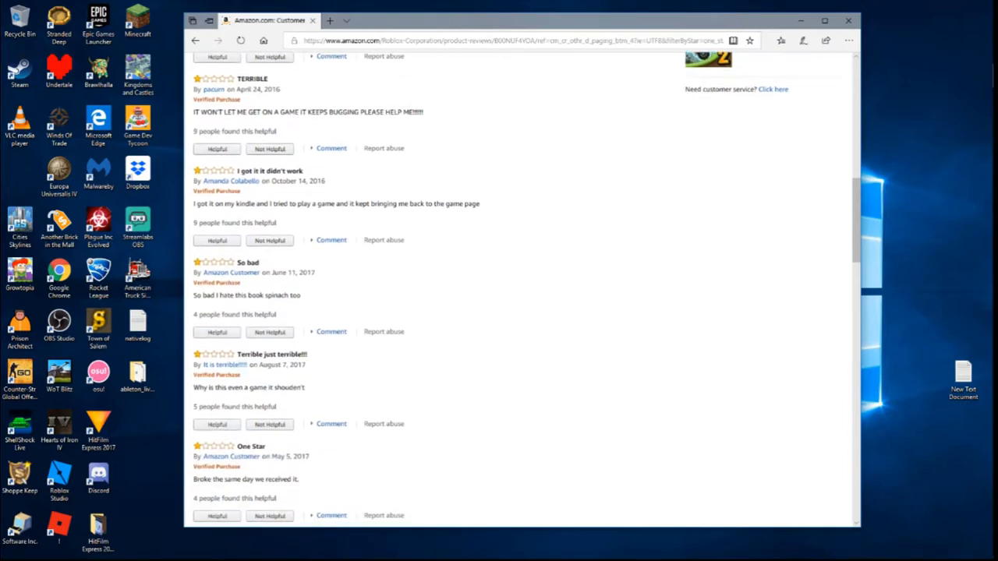
pyautogui.moveTo(194, 296); pyautogui.dragTo(303, 295)
pyautogui.click(467, 312)
pyautogui.scroll(-1, 468, 312)
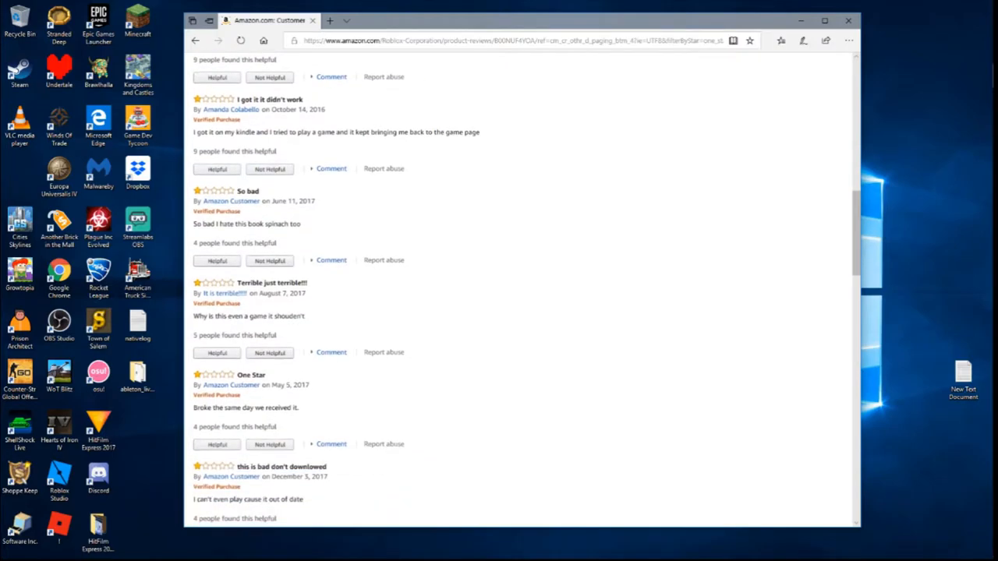
pyautogui.scroll(-1, 468, 312)
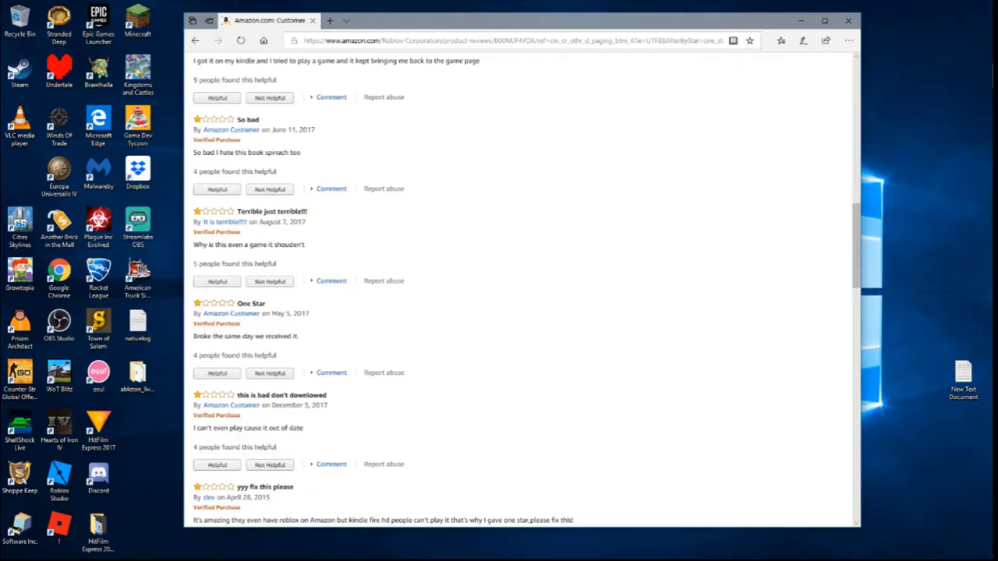
pyautogui.scroll(-2, 382, 312)
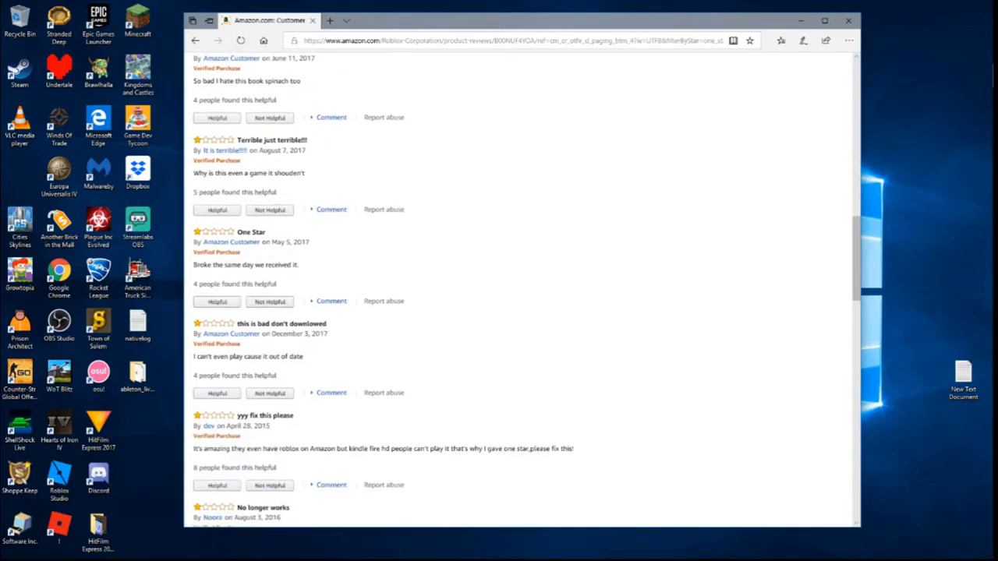
pyautogui.moveTo(193, 264); pyautogui.dragTo(299, 264)
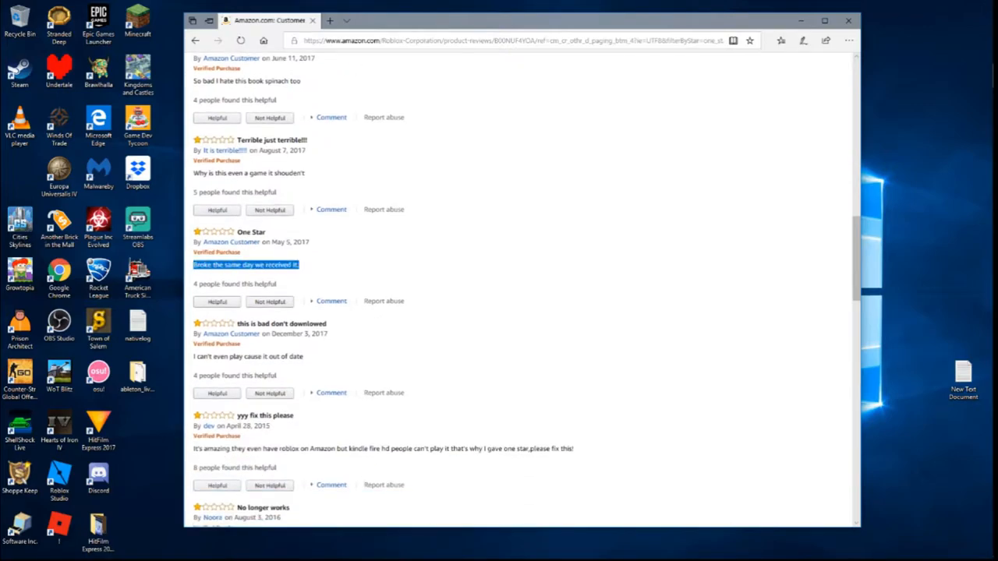
pyautogui.click(382, 312)
pyautogui.scroll(-2, 382, 312)
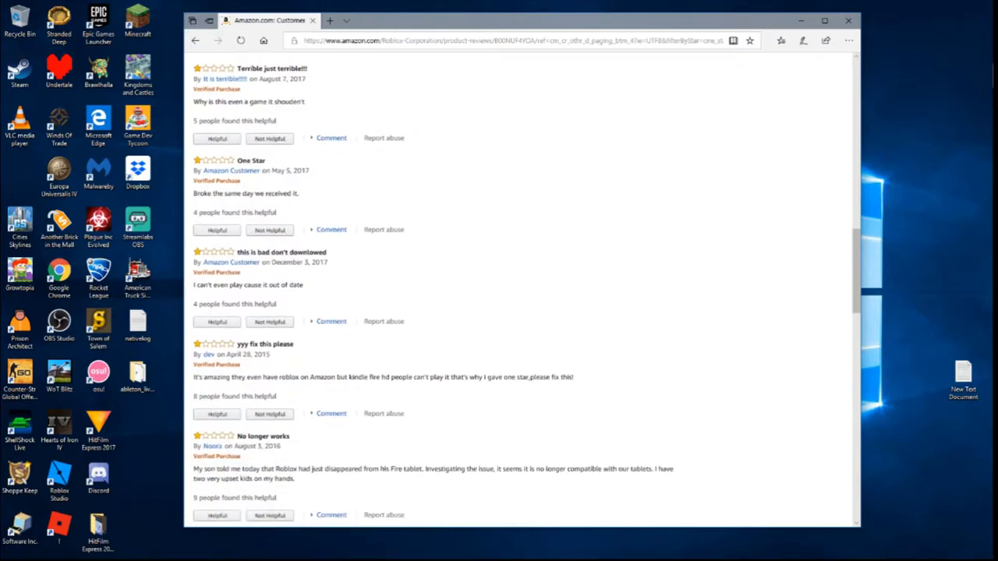
pyautogui.scroll(-2, 382, 312)
pyautogui.scroll(-2, 383, 312)
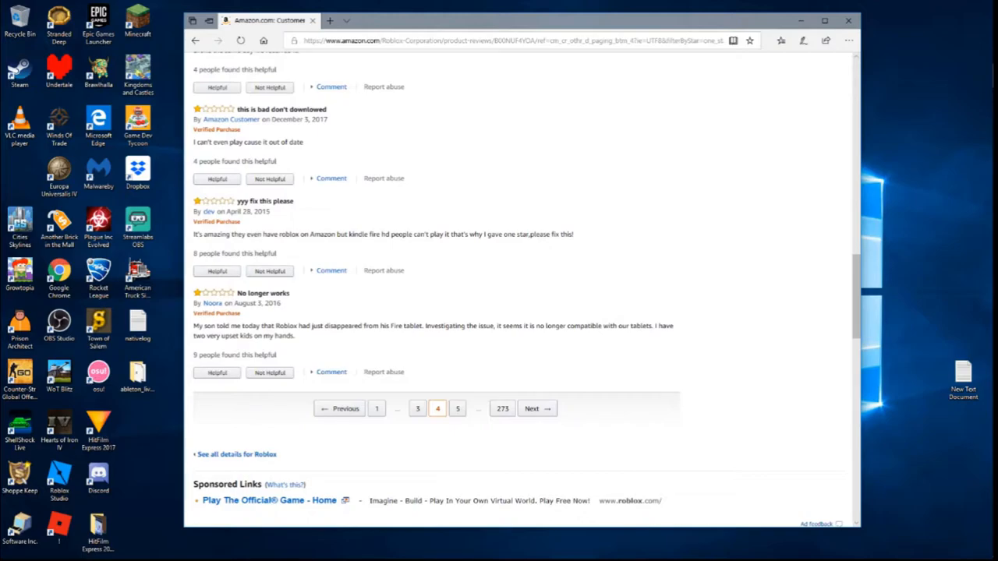
pyautogui.moveTo(194, 234); pyautogui.dragTo(196, 234)
pyautogui.scroll(-1, 437, 312)
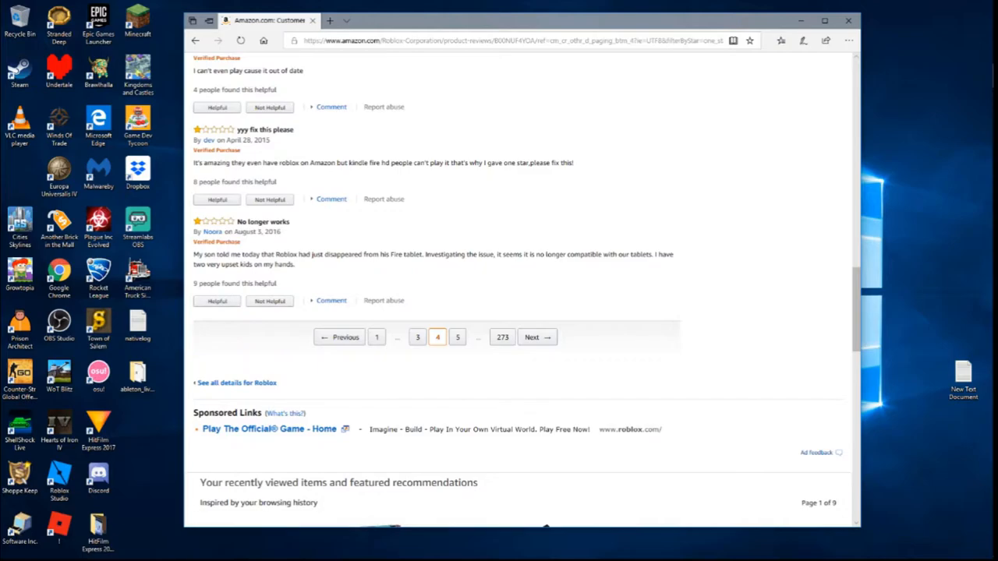
# Load page 5 of the one-star reviews, read reviews 41–50, then load page 6
pyautogui.click(457, 337)
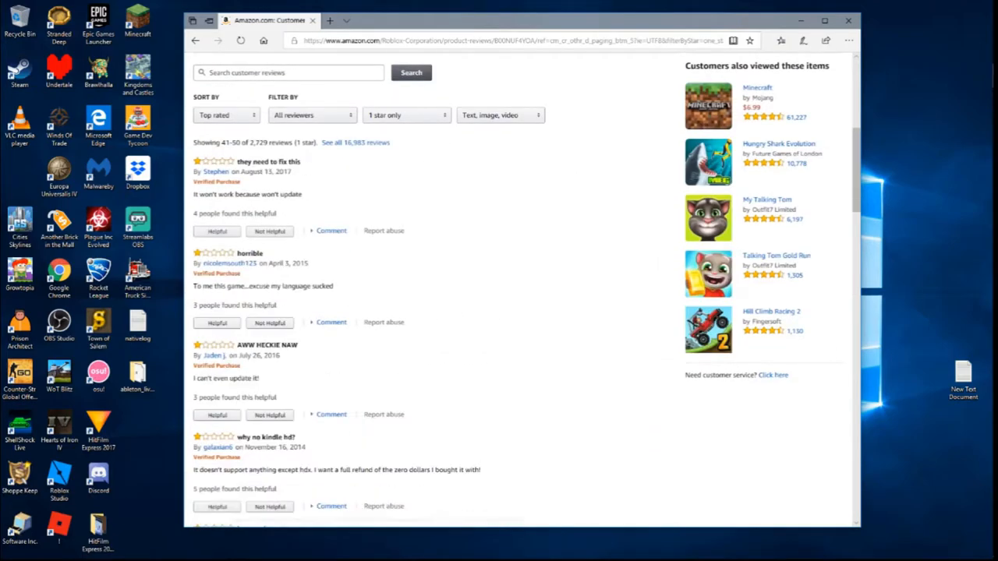
pyautogui.scroll(-1, 437, 312)
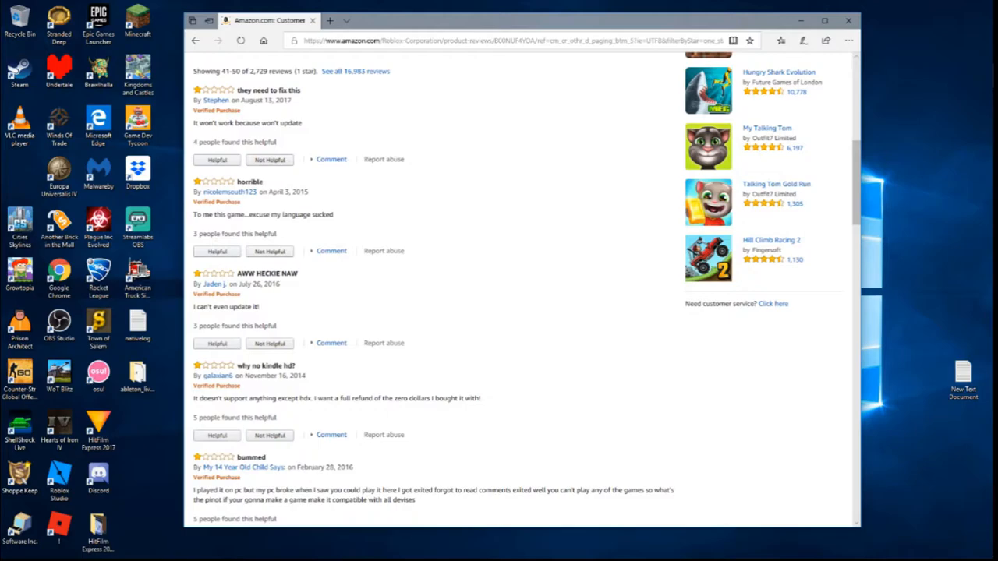
pyautogui.scroll(-3, 429, 312)
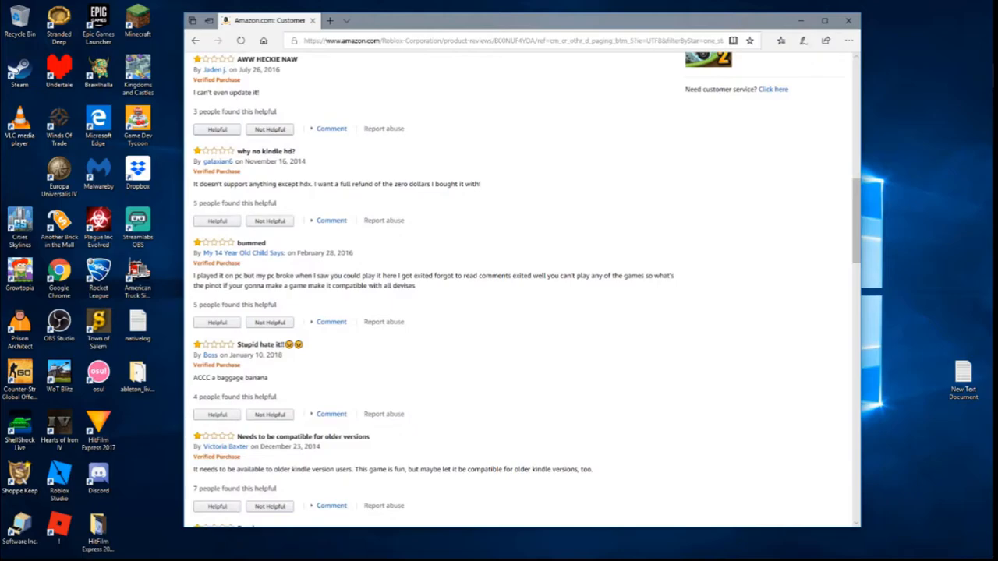
pyautogui.scroll(-3, 429, 312)
pyautogui.scroll(4, 429, 312)
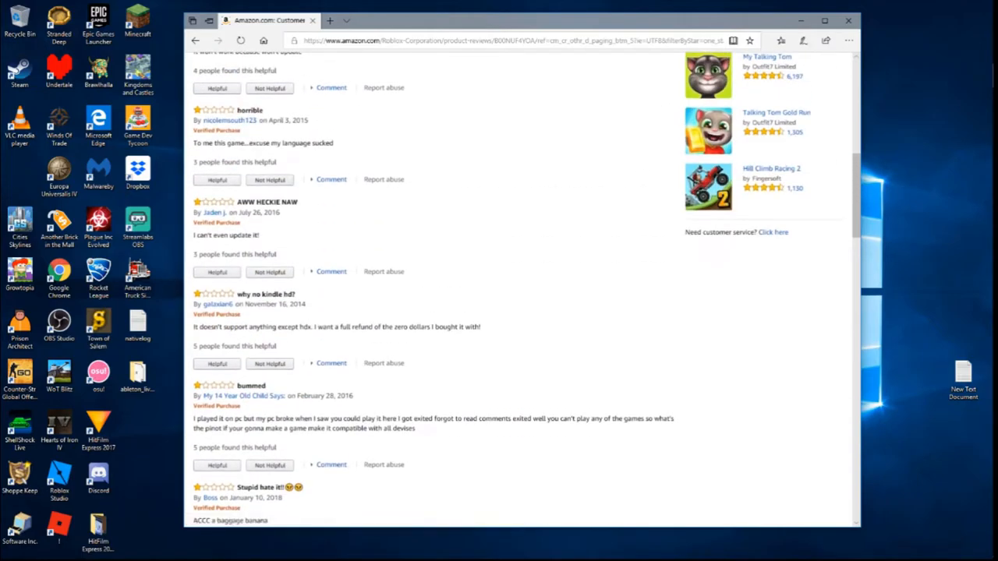
pyautogui.scroll(-3, 429, 312)
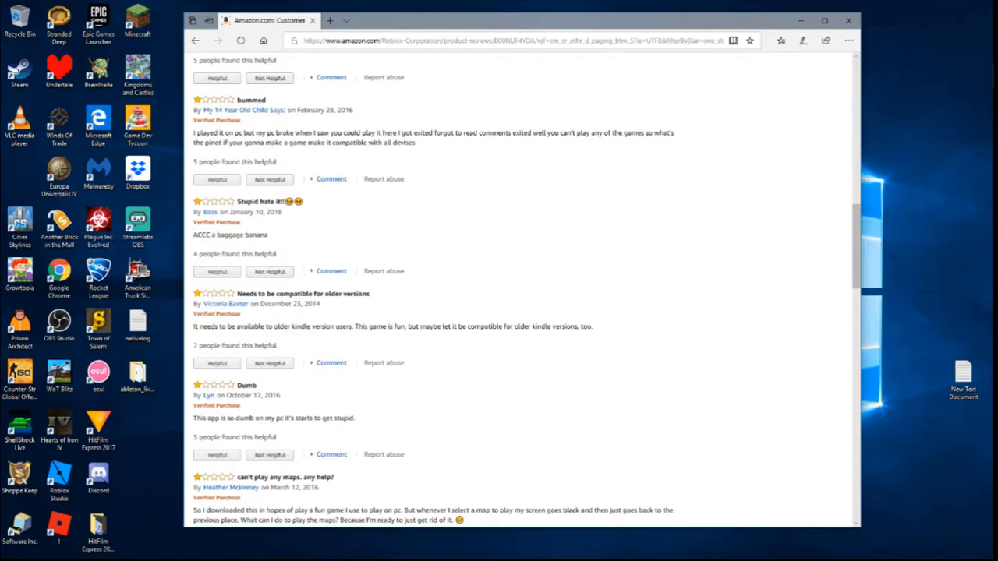
pyautogui.scroll(-1, 429, 312)
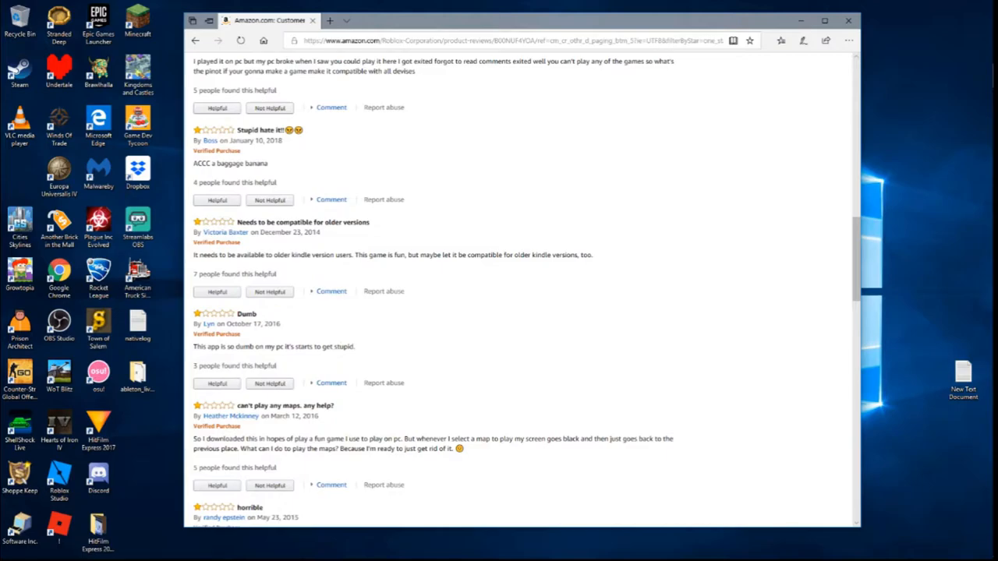
pyautogui.scroll(-1, 429, 312)
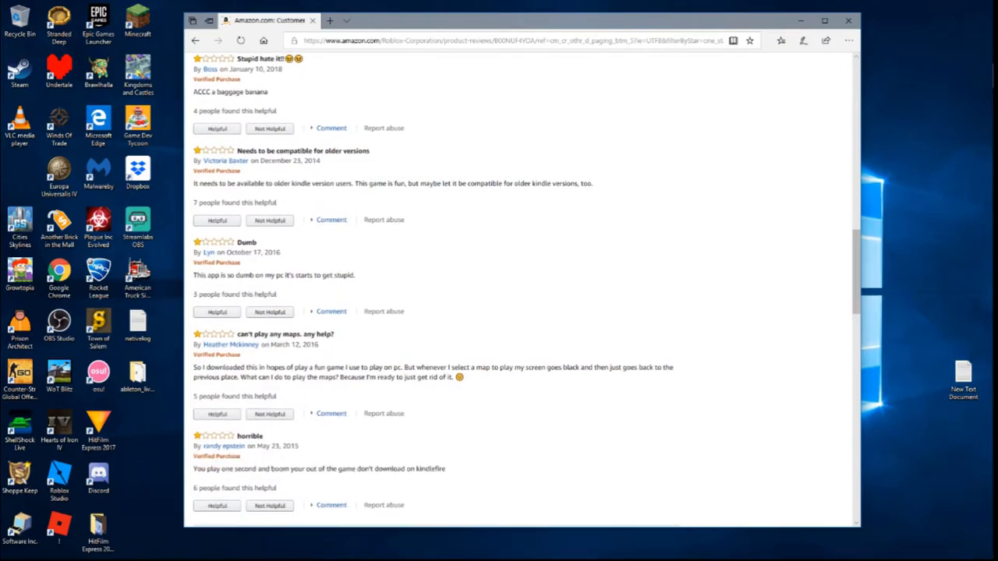
pyautogui.scroll(-1, 429, 312)
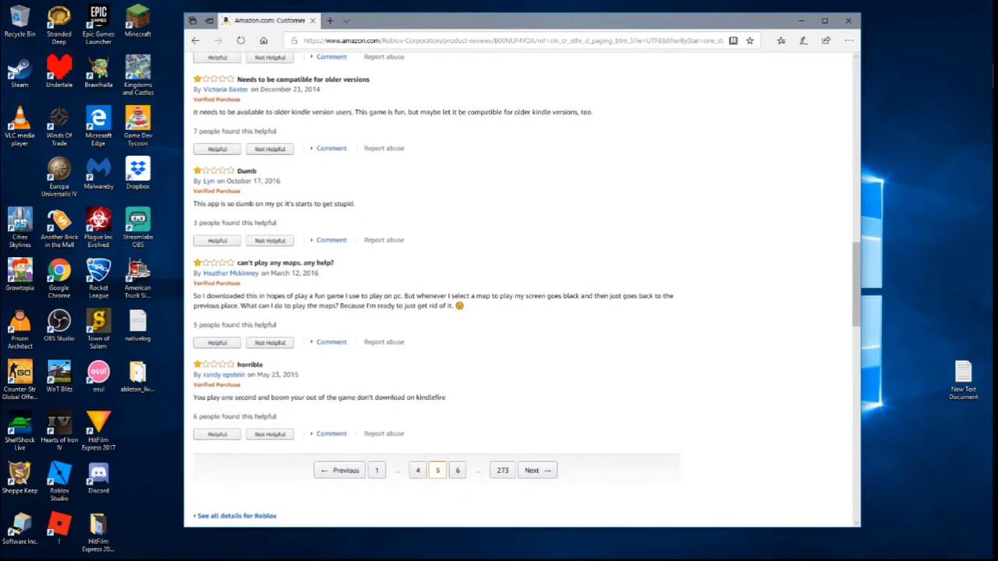
pyautogui.scroll(-1, 429, 312)
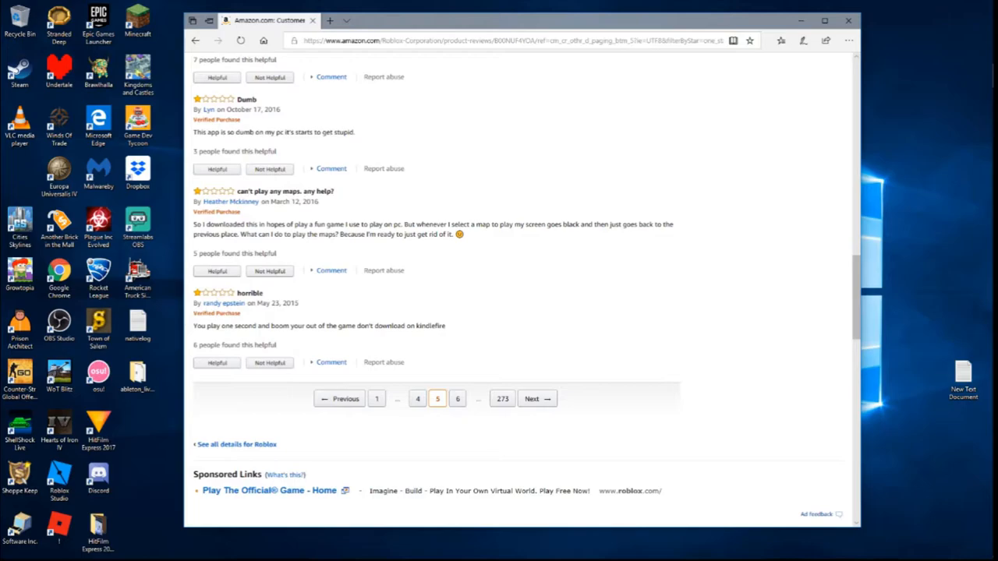
pyautogui.scroll(-2, 437, 312)
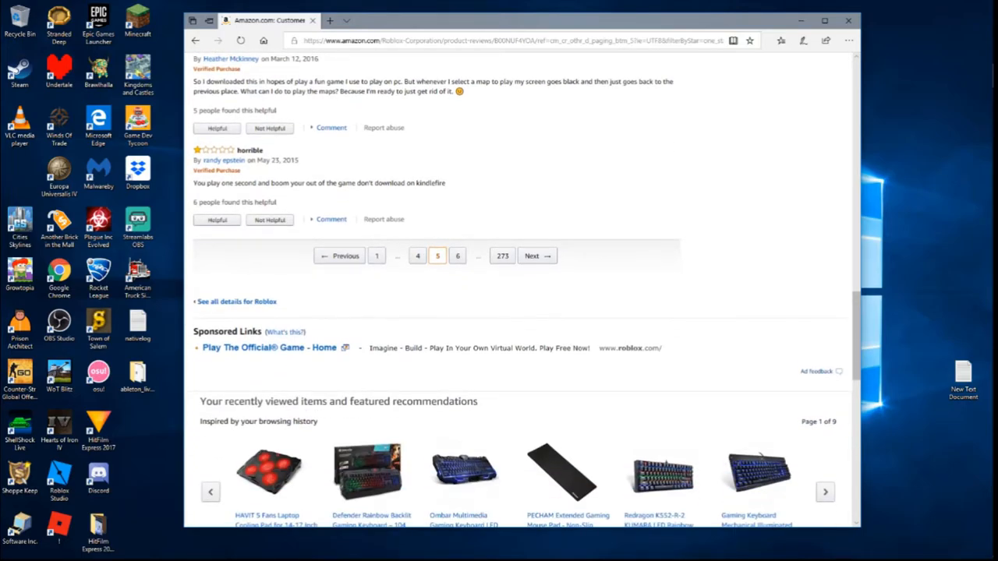
pyautogui.click(457, 256)
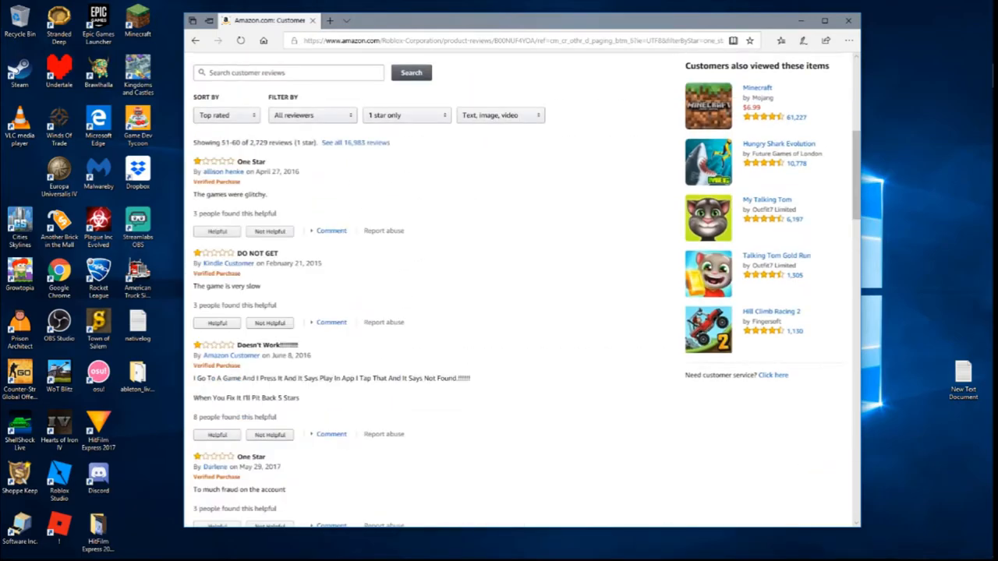
pyautogui.scroll(-1, 437, 312)
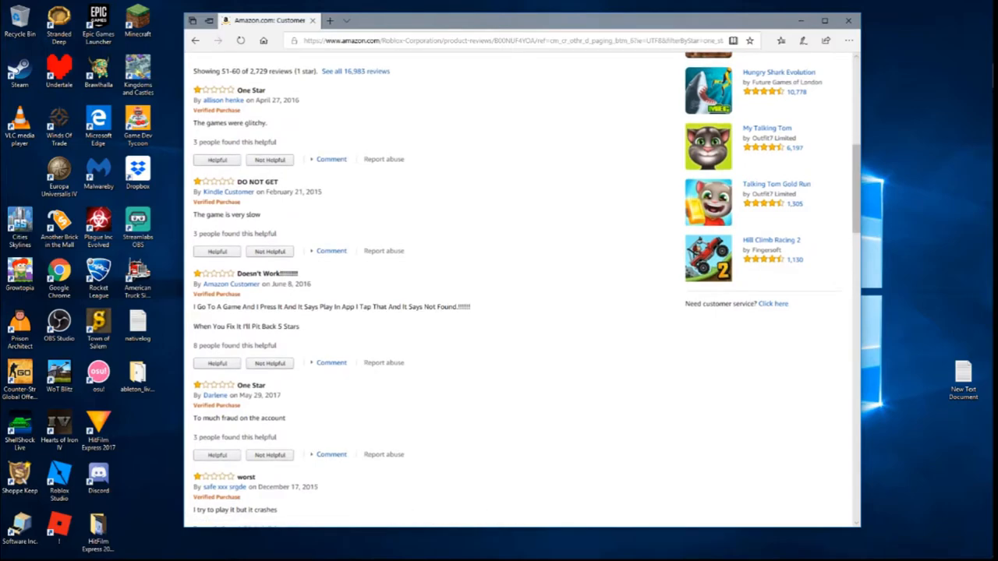
pyautogui.scroll(-1, 437, 312)
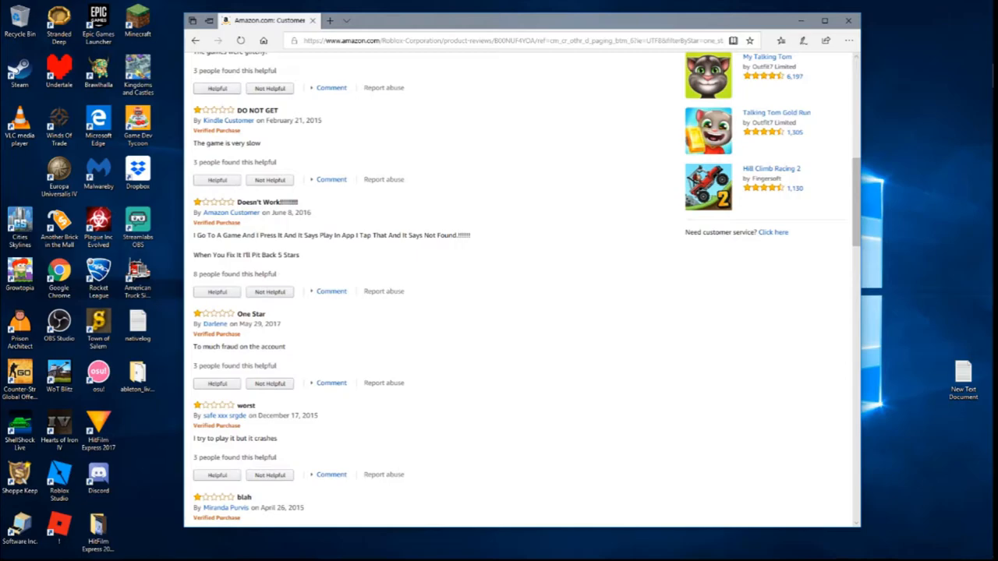
pyautogui.scroll(-1, 436, 312)
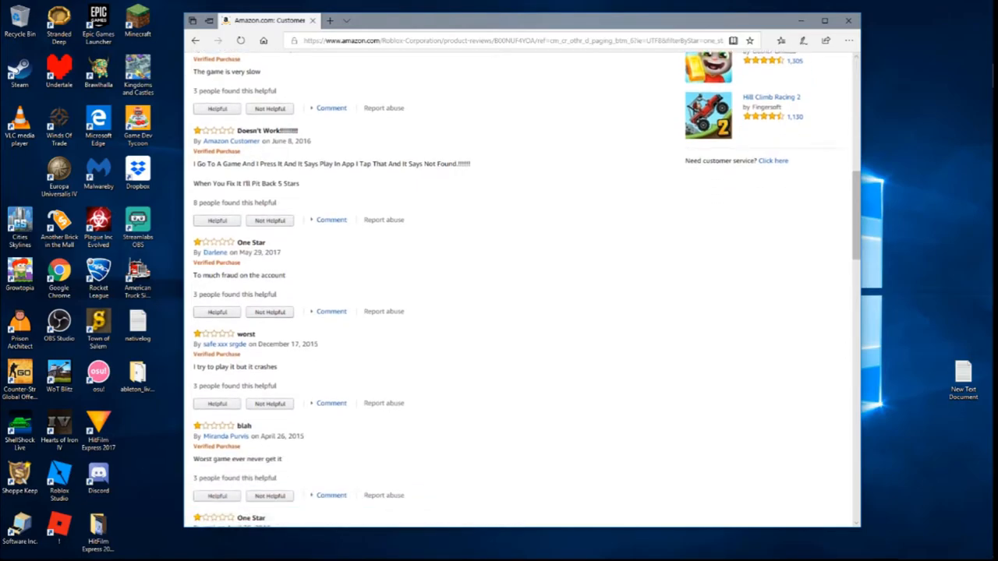
pyautogui.scroll(-1, 436, 312)
pyautogui.scroll(-1, 436, 312)
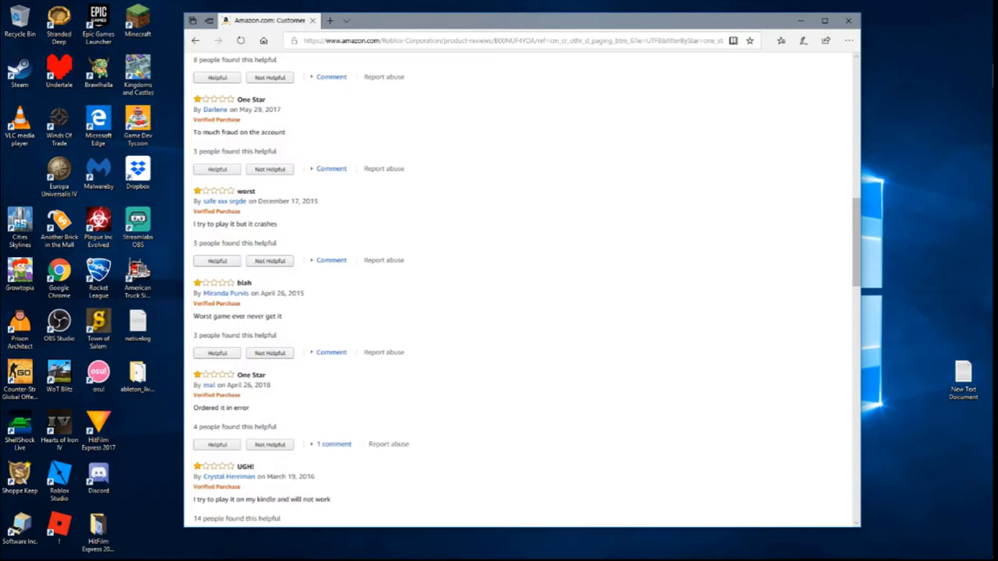
pyautogui.scroll(-1, 437, 312)
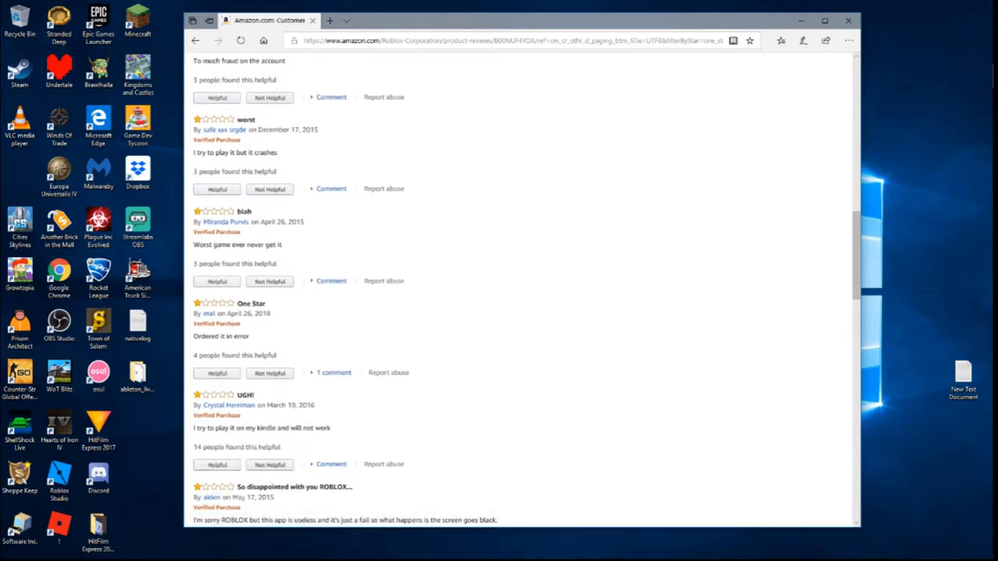
pyautogui.scroll(-2, 437, 312)
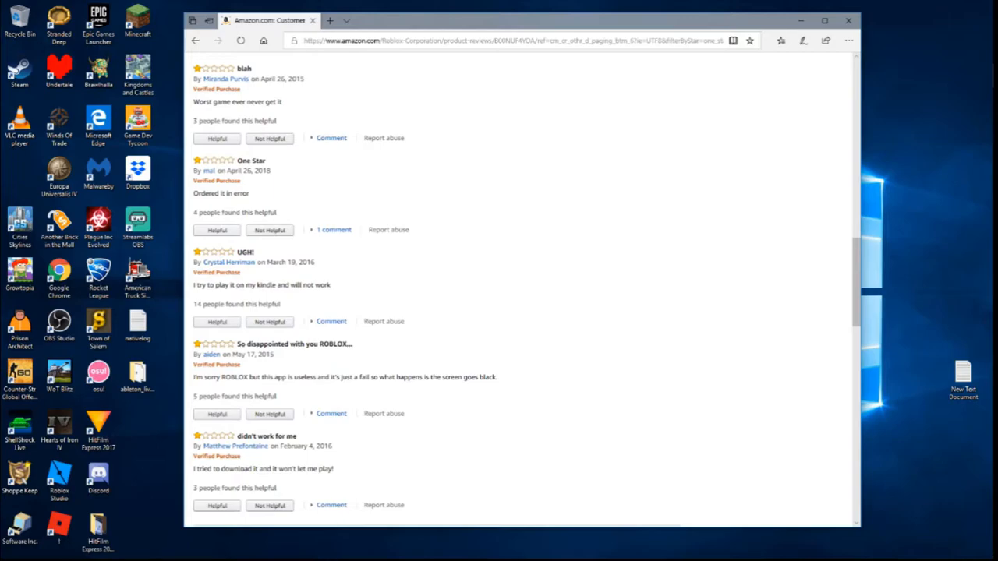
pyautogui.scroll(-1, 515, 312)
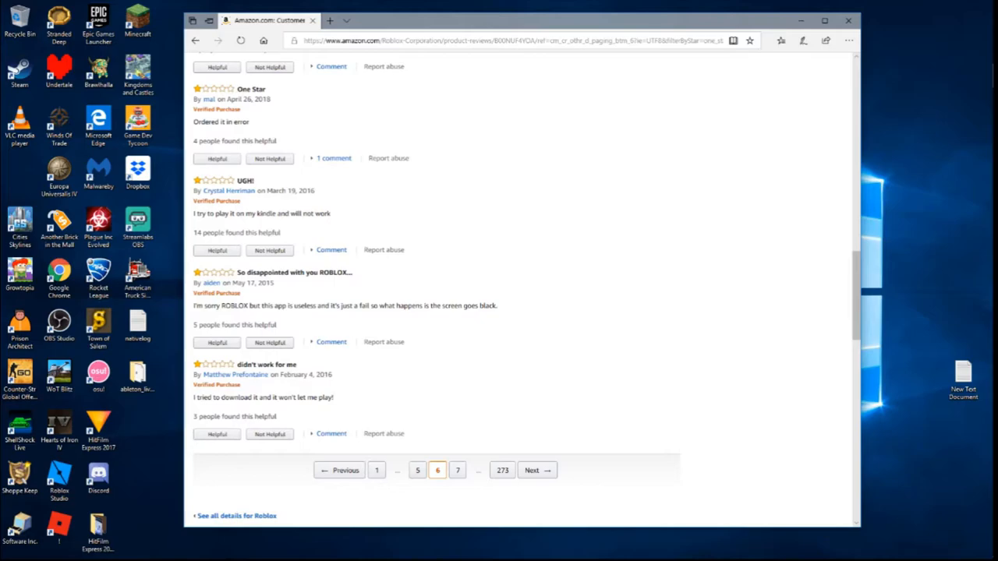
# Load page 7 of the one-star reviews, showing reviews 61–70 of 2,729
pyautogui.click(457, 470)
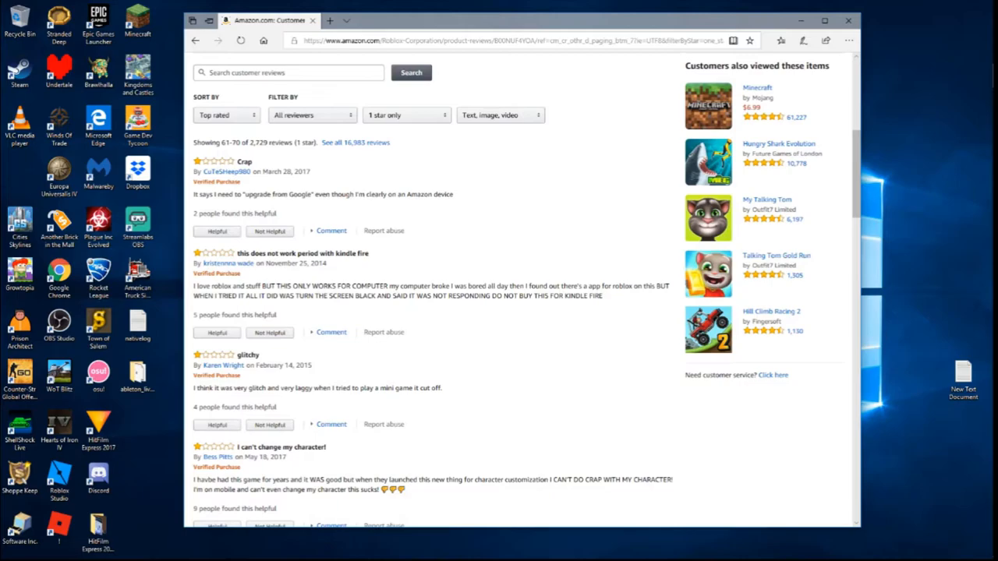
pyautogui.scroll(-2, 429, 312)
pyautogui.scroll(-2, 429, 312)
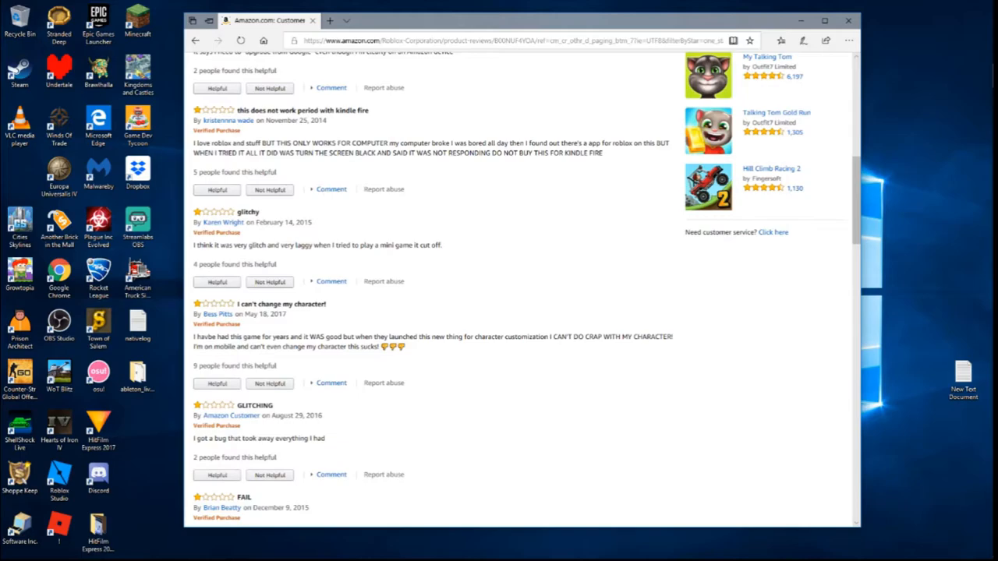
pyautogui.scroll(-1, 429, 312)
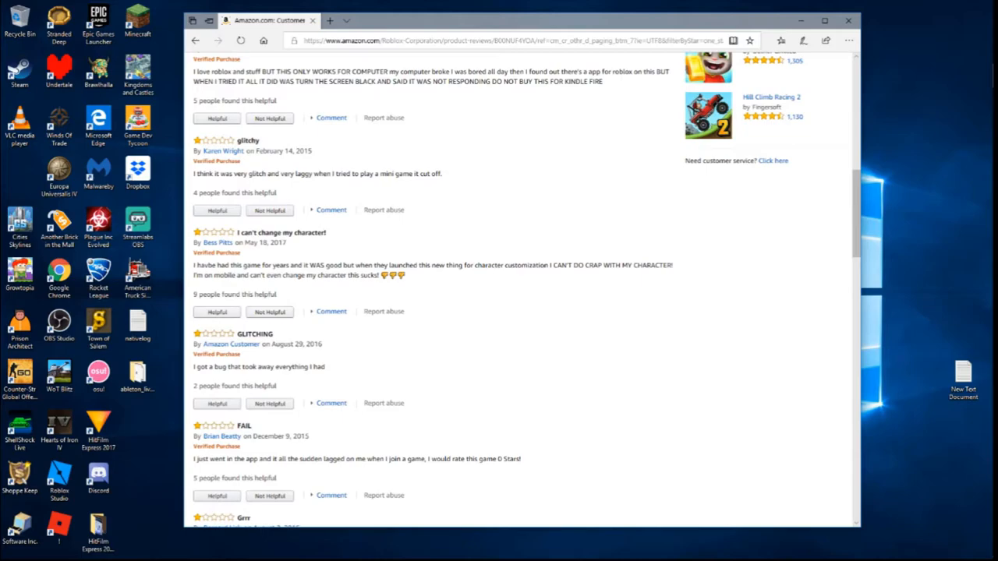
pyautogui.scroll(-1, 429, 311)
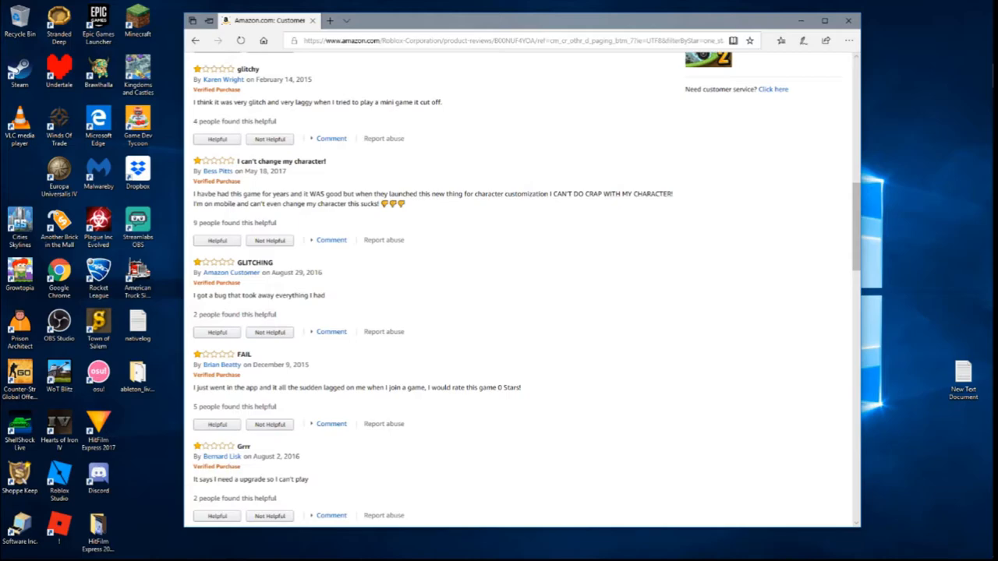
pyautogui.moveTo(471, 194); pyautogui.dragTo(478, 193)
pyautogui.click(474, 193)
pyautogui.scroll(-1, 514, 312)
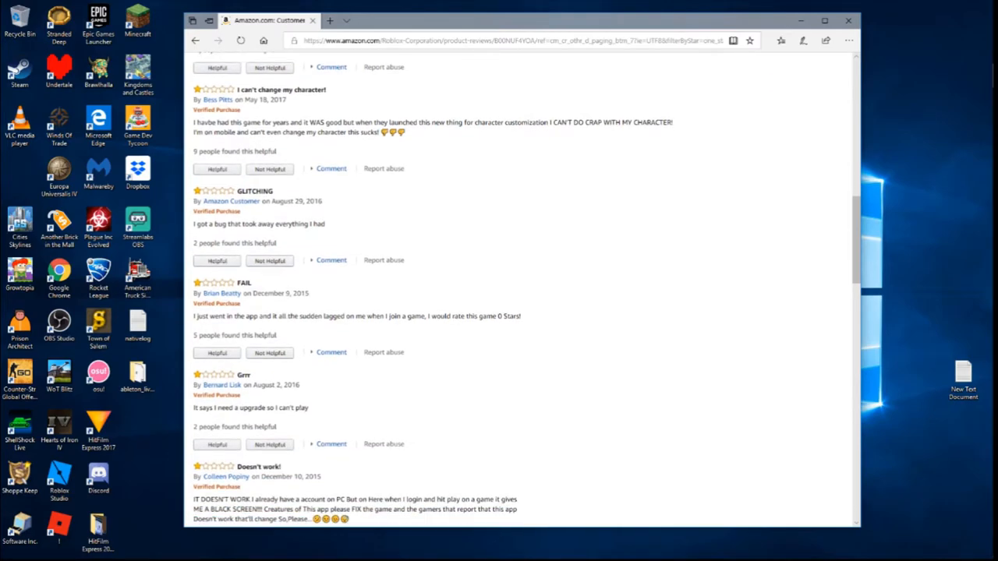
pyautogui.scroll(-1, 514, 312)
pyautogui.scroll(-1, 514, 312)
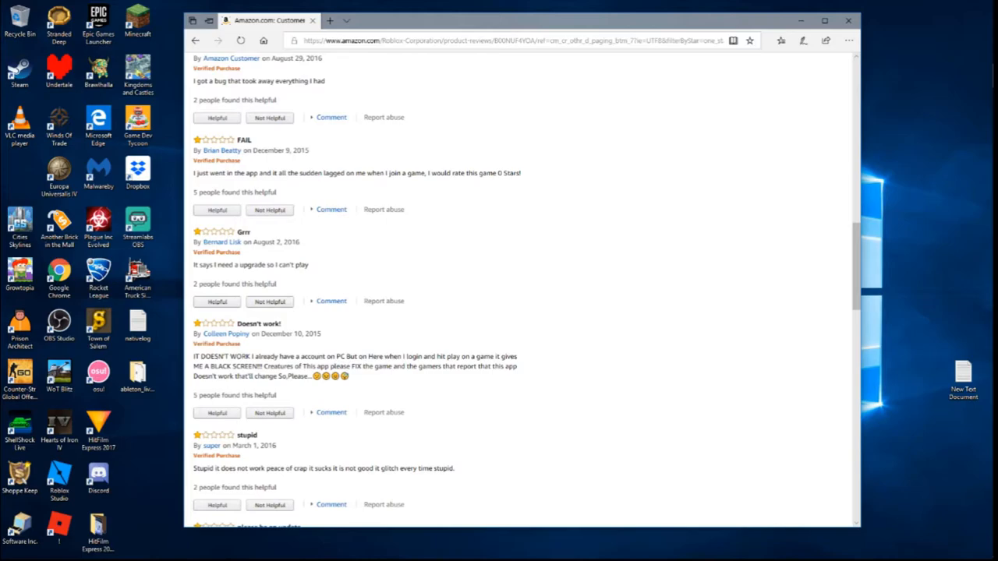
pyautogui.scroll(-1, 522, 296)
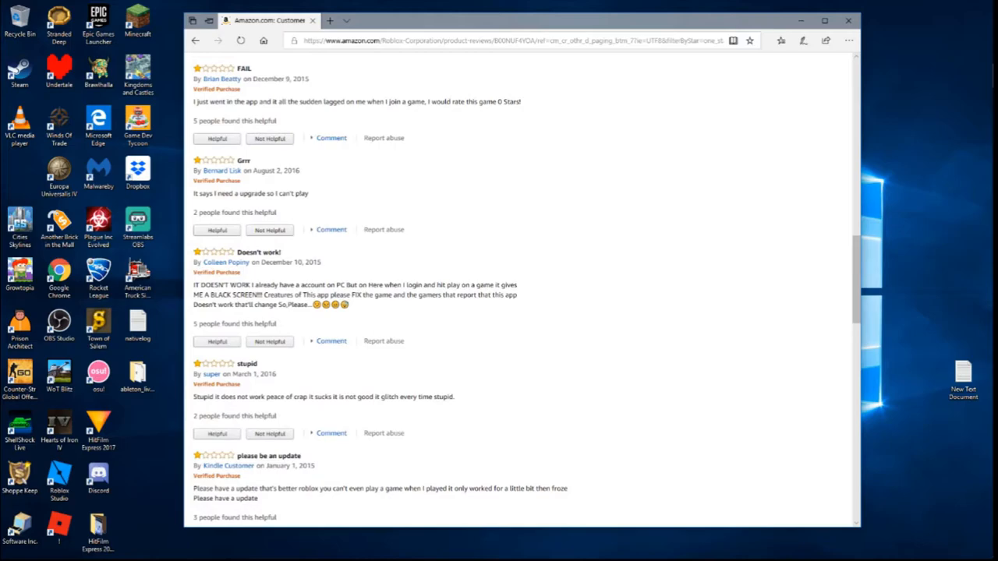
pyautogui.doubleClick(302, 194)
pyautogui.click(468, 195)
pyautogui.scroll(-2, 515, 312)
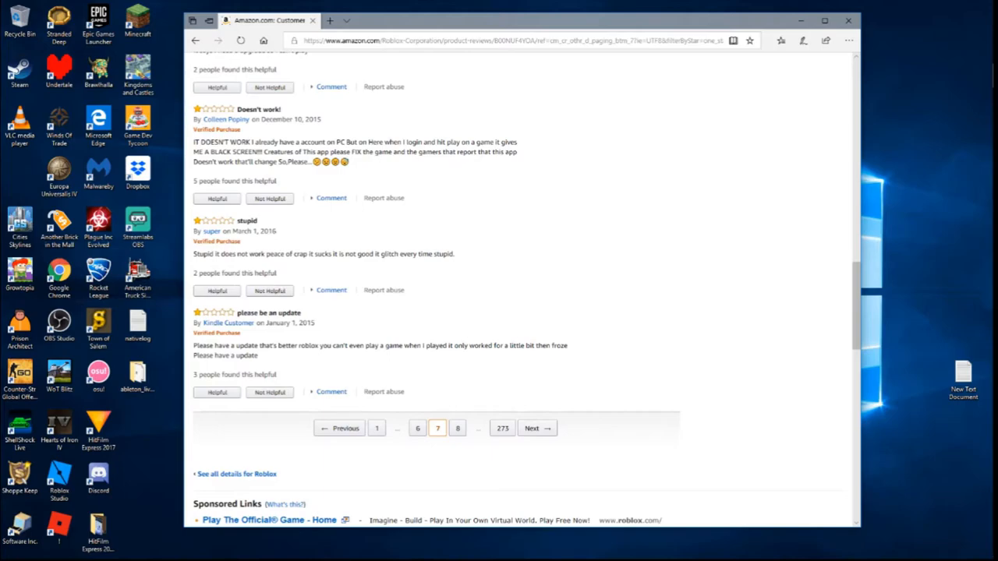
# Return to page 1 of the one-star reviews and read the 'dumb' review, highlighting its text
pyautogui.click(376, 428)
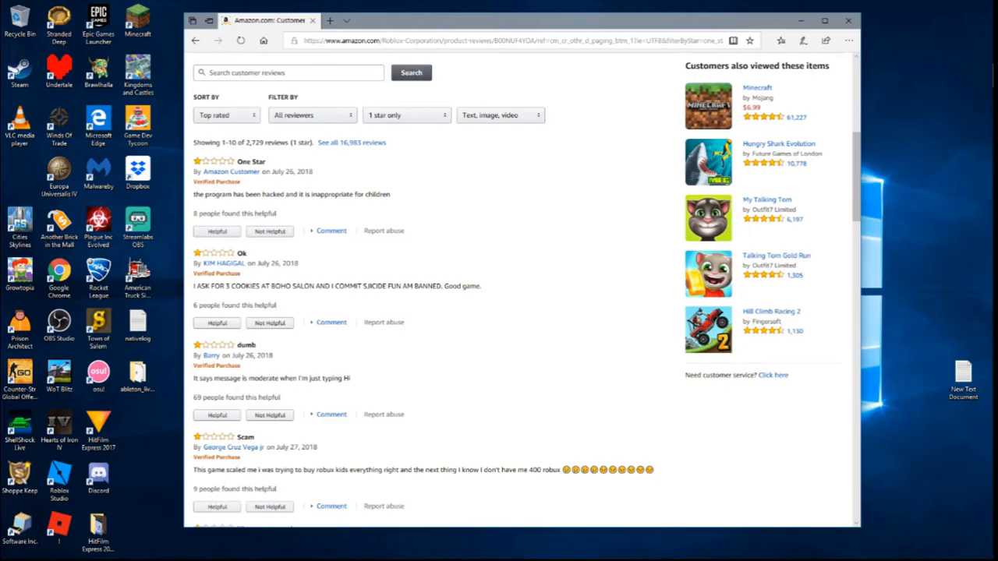
pyautogui.scroll(-1, 437, 312)
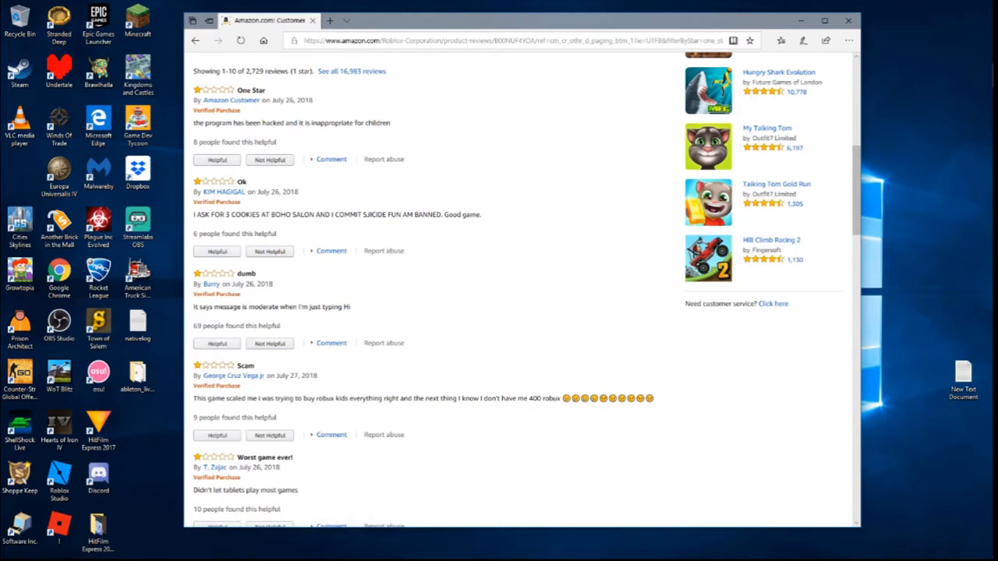
pyautogui.scroll(-1, 332, 159)
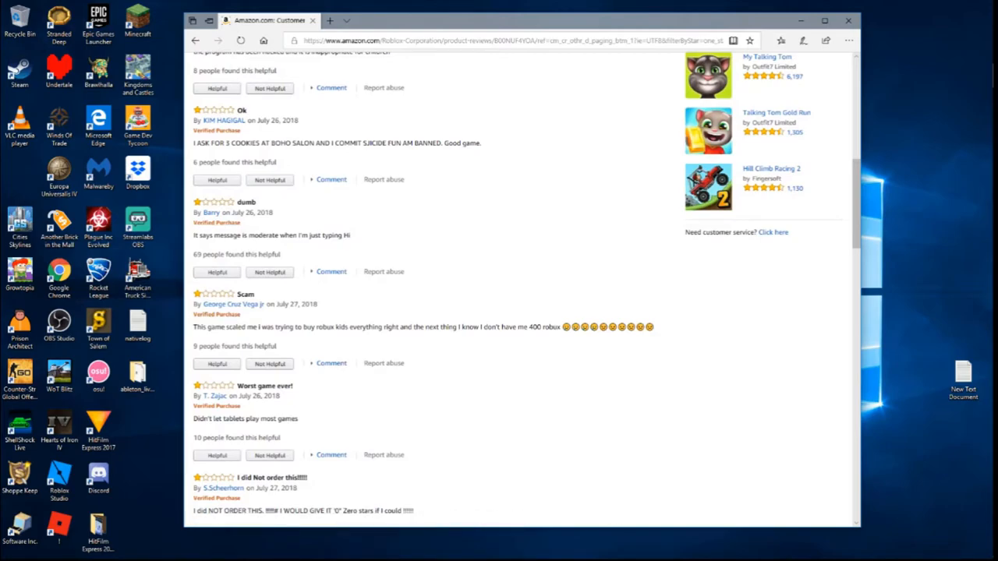
pyautogui.doubleClick(206, 235)
pyautogui.click(207, 235)
pyautogui.moveTo(201, 235); pyautogui.dragTo(351, 235)
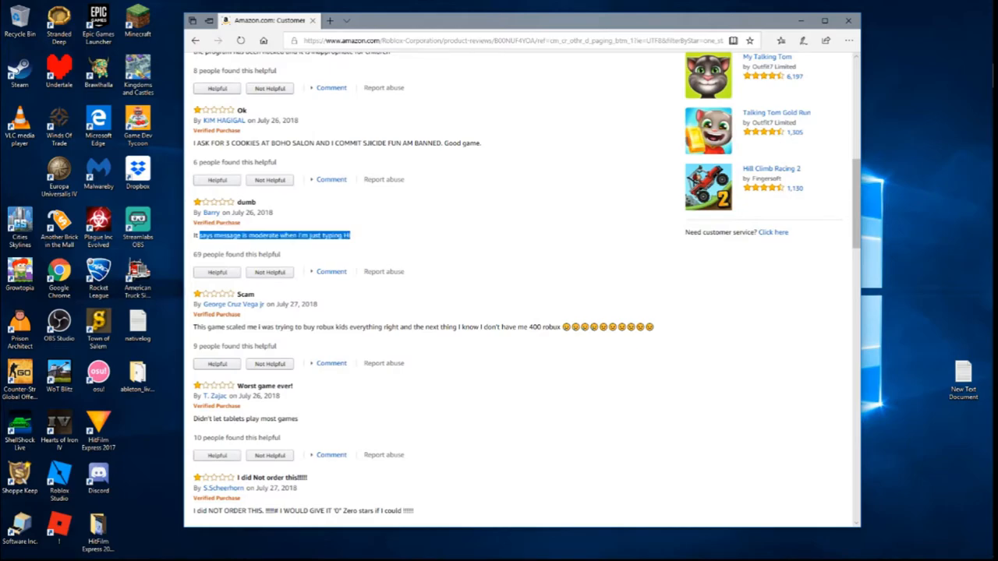
pyautogui.click(390, 235)
pyautogui.scroll(-1, 390, 273)
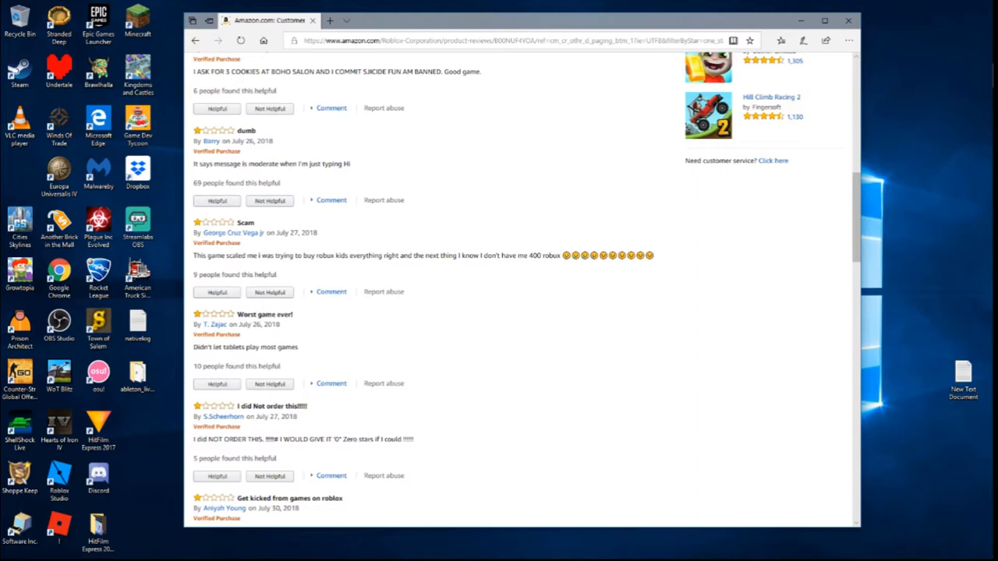
pyautogui.moveTo(608, 255); pyautogui.dragTo(194, 255)
# Read on through the rest of page 1, including the 'Zero stars' review
pyautogui.click(468, 280)
pyautogui.scroll(-1, 468, 281)
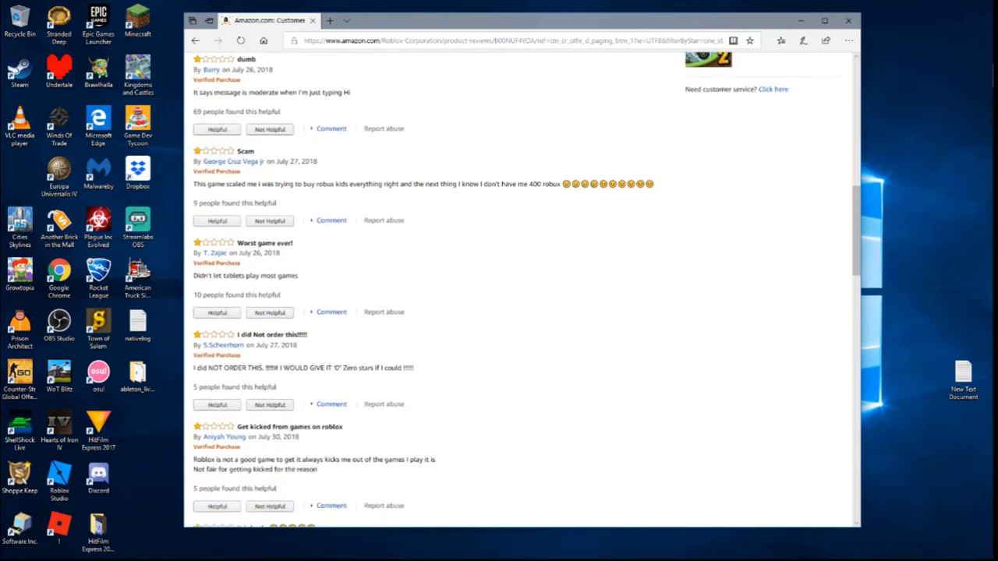
pyautogui.scroll(-2, 468, 281)
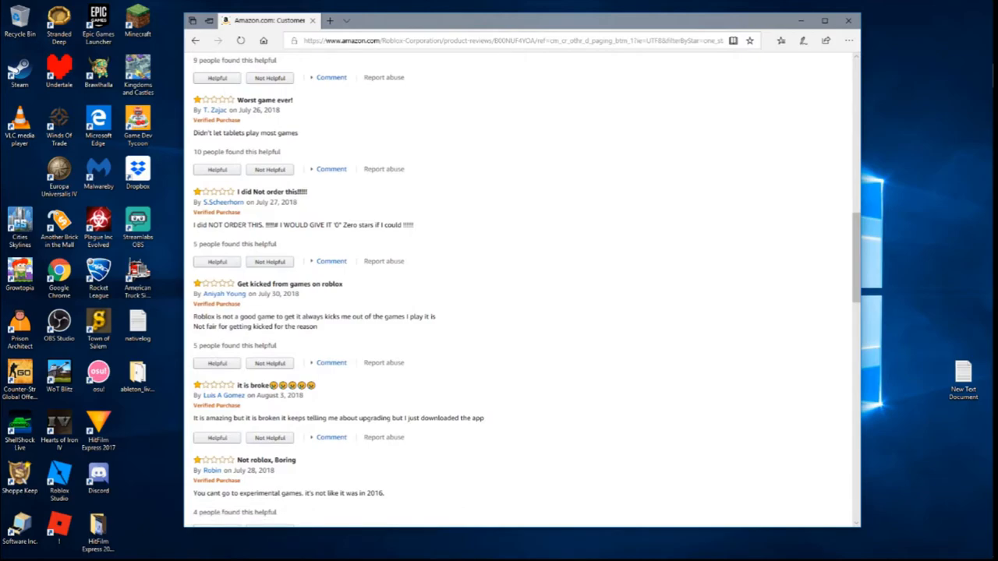
pyautogui.doubleClick(337, 225)
pyautogui.click(468, 234)
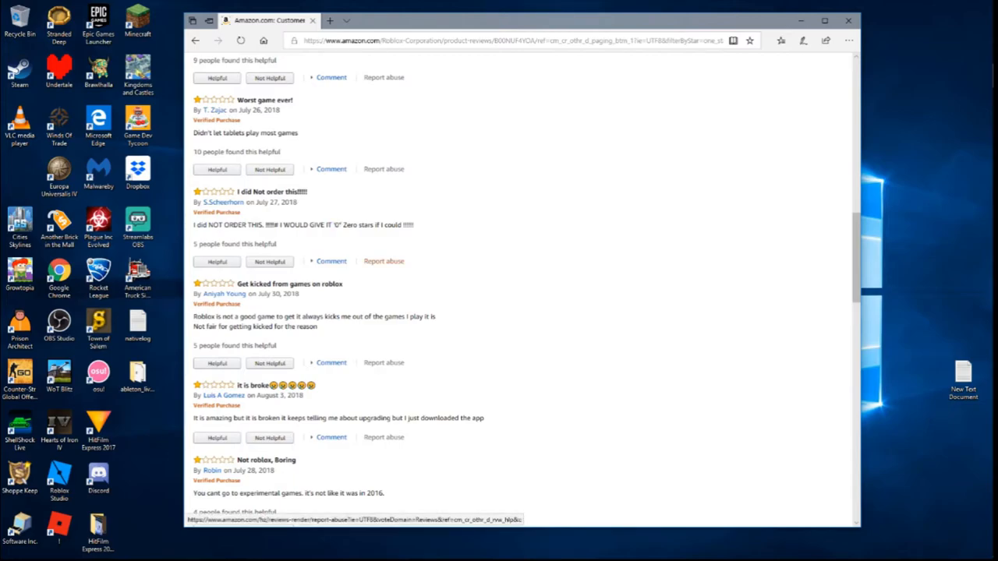
pyautogui.scroll(-1, 384, 261)
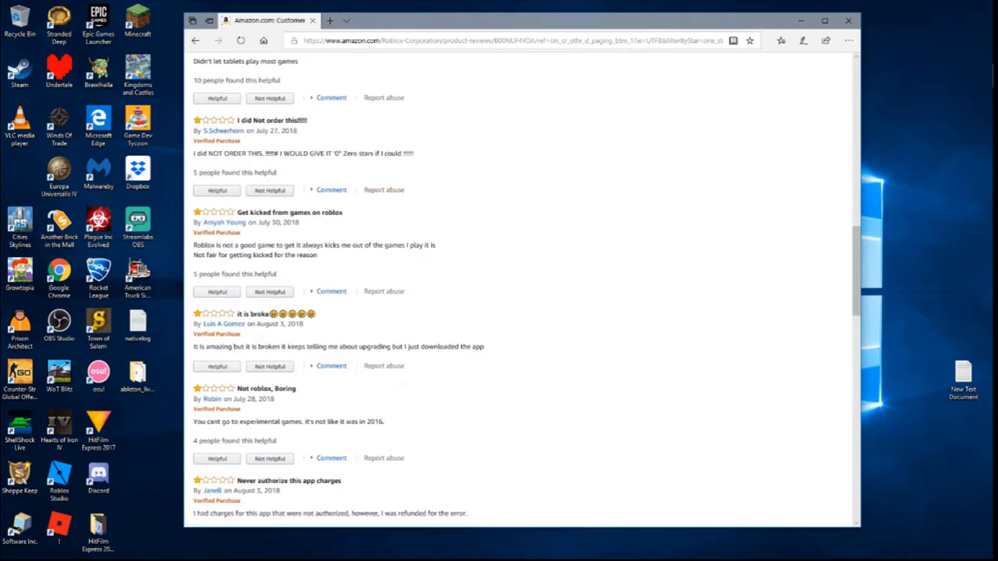
pyautogui.scroll(-3, 468, 312)
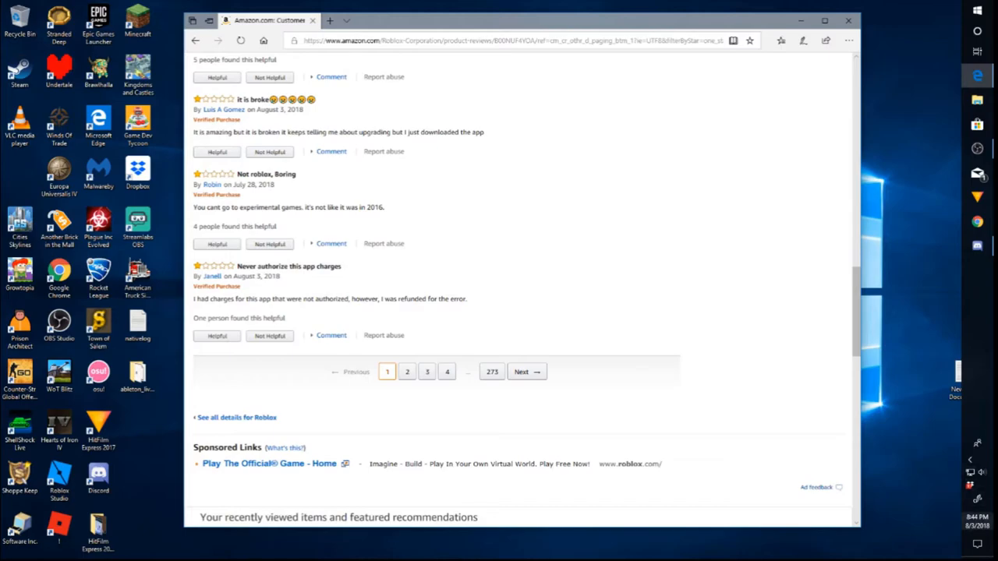
pyautogui.scroll(3, 390, 272)
pyautogui.scroll(1, 390, 273)
pyautogui.scroll(1, 468, 273)
pyautogui.scroll(-4, 467, 273)
pyautogui.scroll(-1, 468, 273)
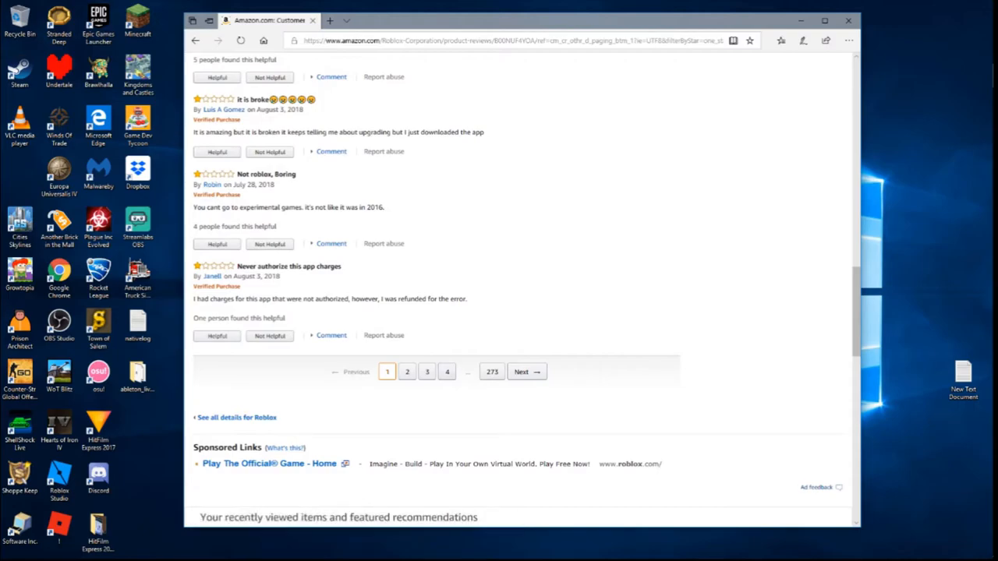
# Page forward from page 4 through the one-star reviews to reach page 9 (reviews 81–90)
pyautogui.click(446, 372)
pyautogui.scroll(-4, 468, 312)
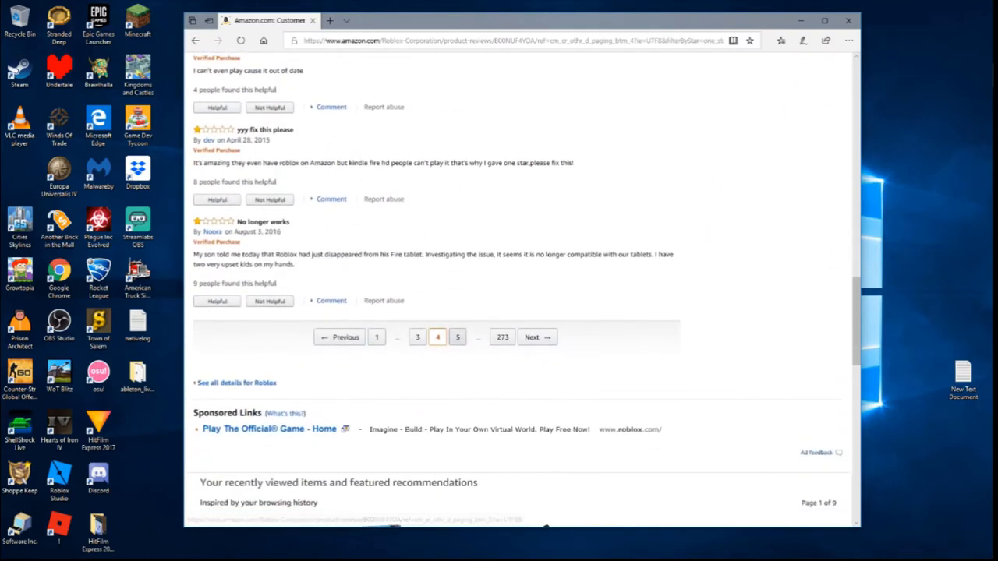
pyautogui.click(448, 339)
pyautogui.scroll(-3, 468, 312)
pyautogui.scroll(-4, 468, 312)
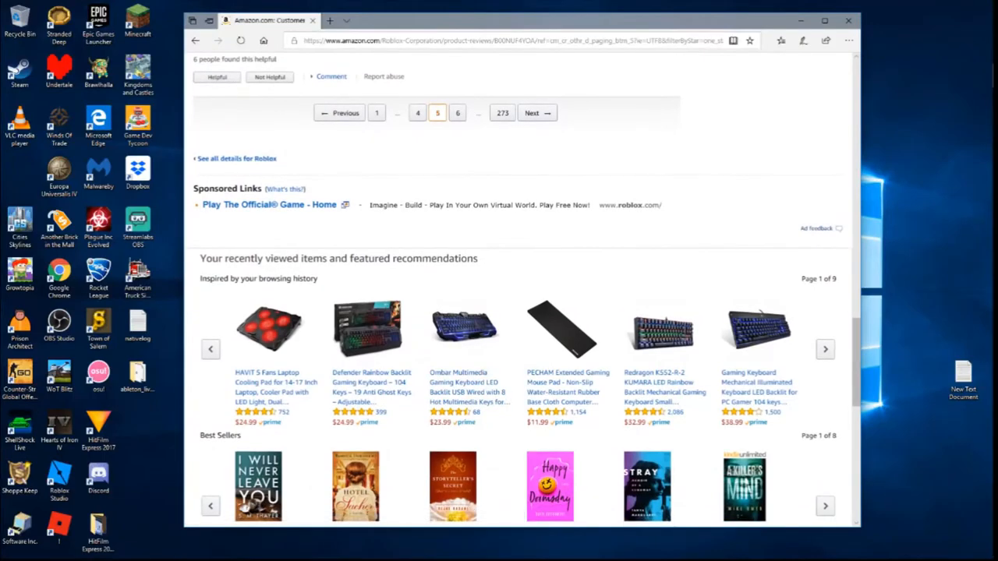
pyautogui.click(466, 135)
pyautogui.scroll(-4, 468, 311)
pyautogui.scroll(-3, 467, 312)
pyautogui.click(454, 257)
pyautogui.scroll(-3, 468, 312)
pyautogui.scroll(-3, 468, 312)
pyautogui.click(457, 357)
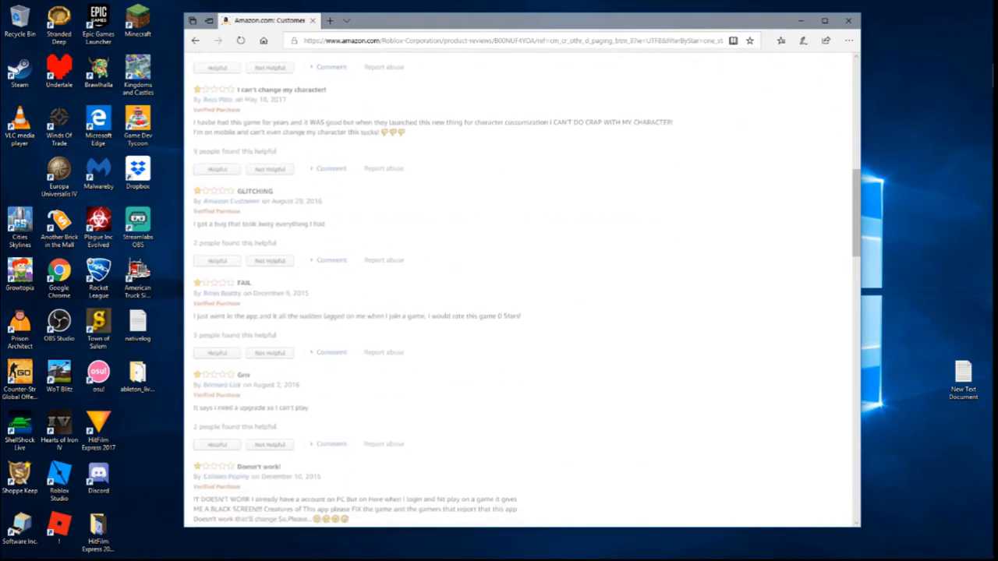
pyautogui.scroll(-4, 468, 312)
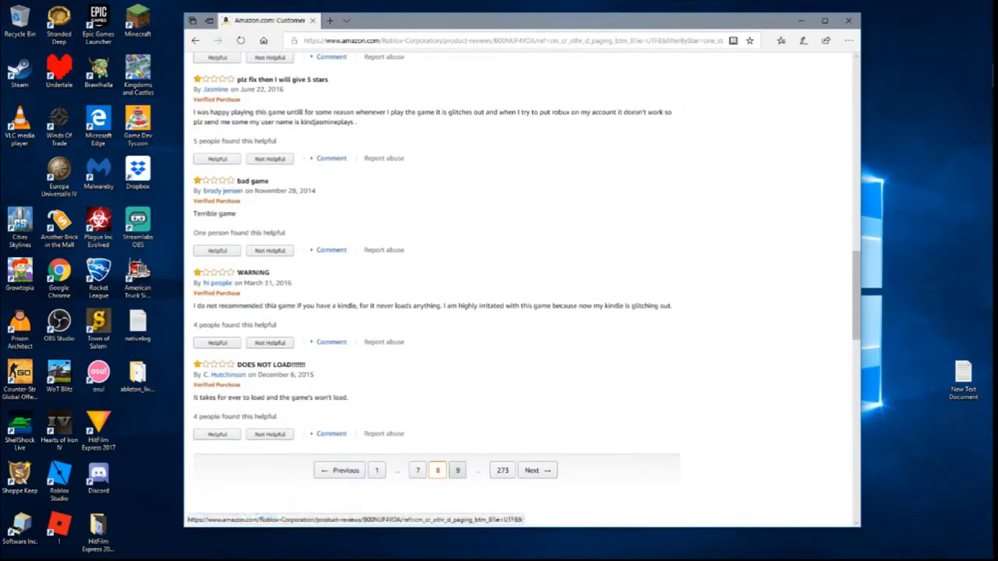
pyautogui.click(458, 474)
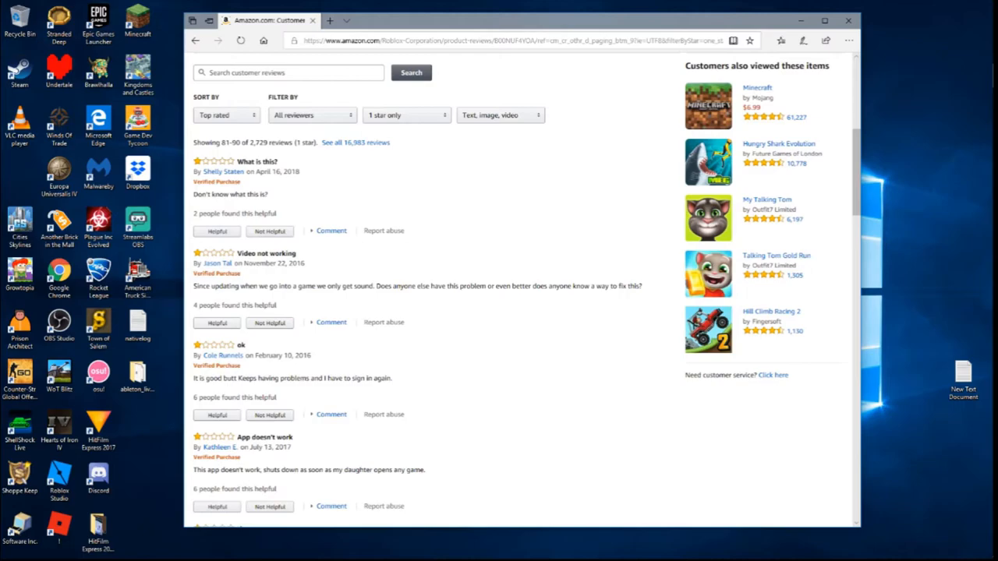
pyautogui.scroll(-3, 429, 312)
pyautogui.scroll(1, 429, 312)
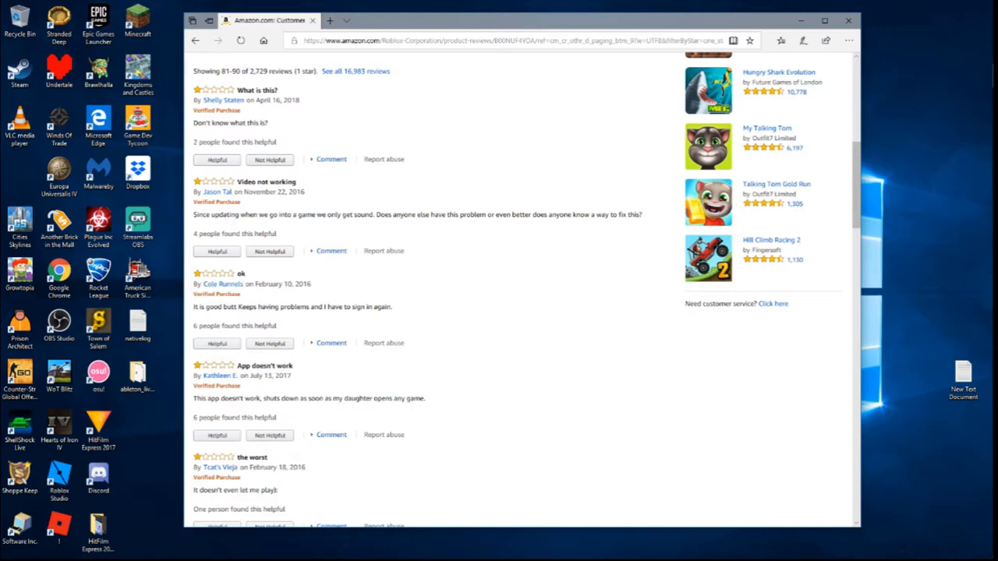
# Read the first page-9 reviews, highlighting words in 'Keeps', 'play' and 'App doesn't work'
pyautogui.doubleClick(247, 306)
pyautogui.click(247, 306)
pyautogui.scroll(-1, 429, 311)
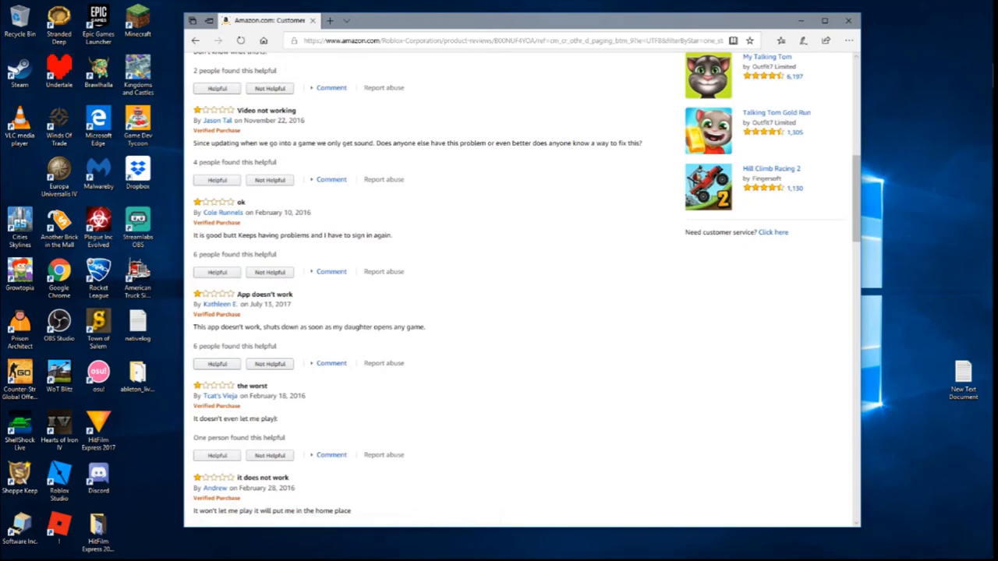
pyautogui.doubleClick(272, 418)
pyautogui.click(272, 418)
pyautogui.scroll(-2, 429, 312)
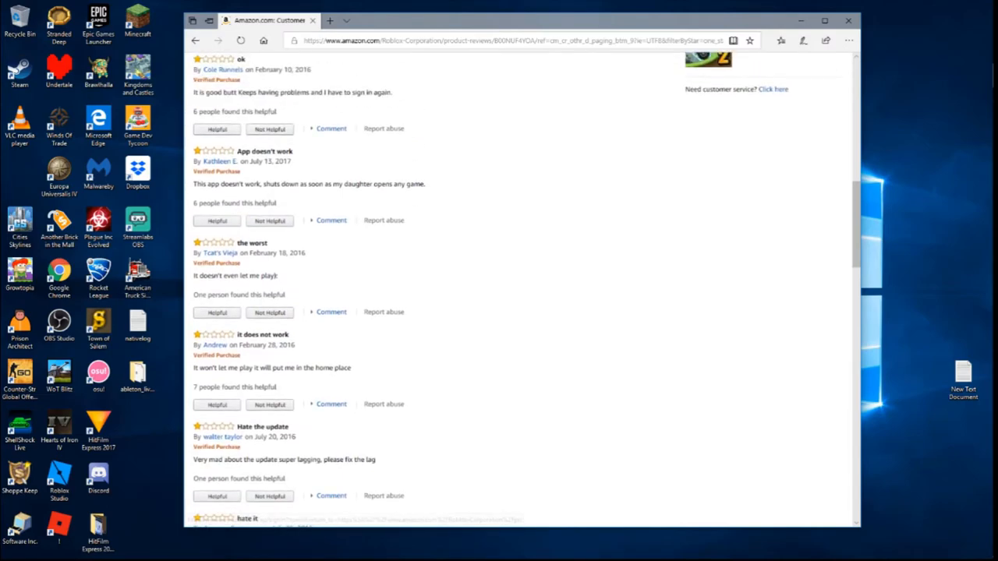
pyautogui.moveTo(338, 184); pyautogui.dragTo(382, 184)
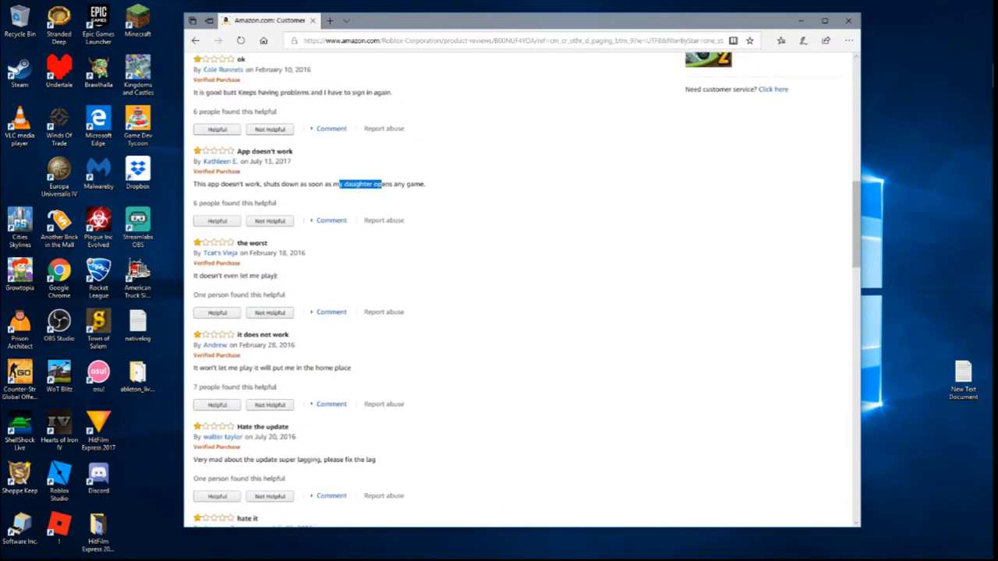
pyautogui.click(382, 184)
pyautogui.scroll(-2, 468, 312)
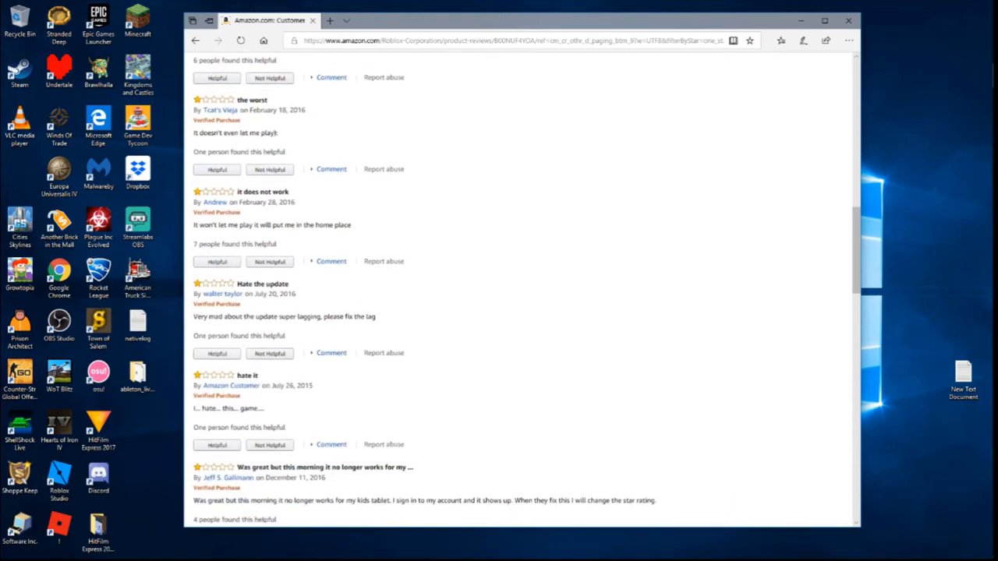
pyautogui.scroll(-1, 468, 312)
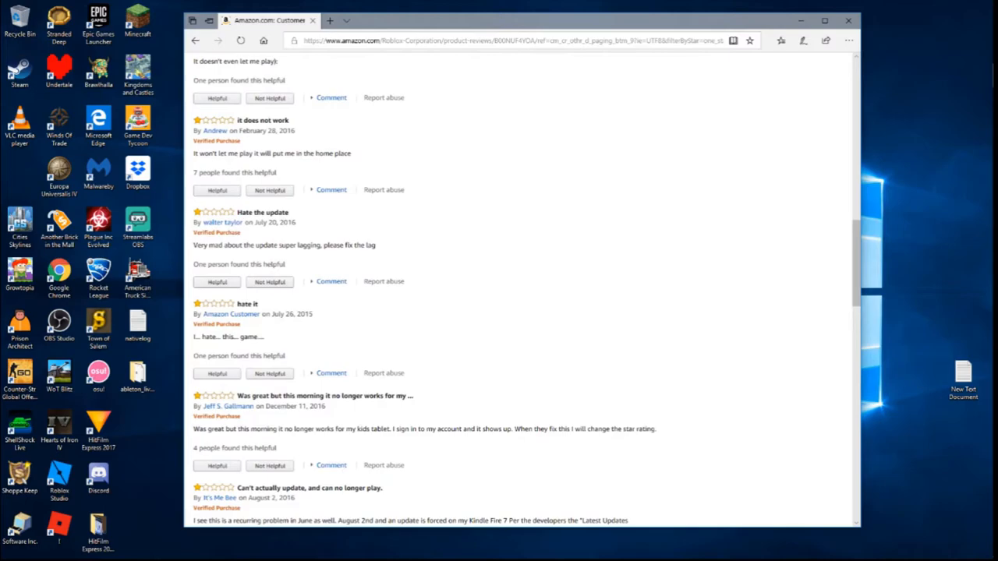
pyautogui.scroll(-1, 468, 312)
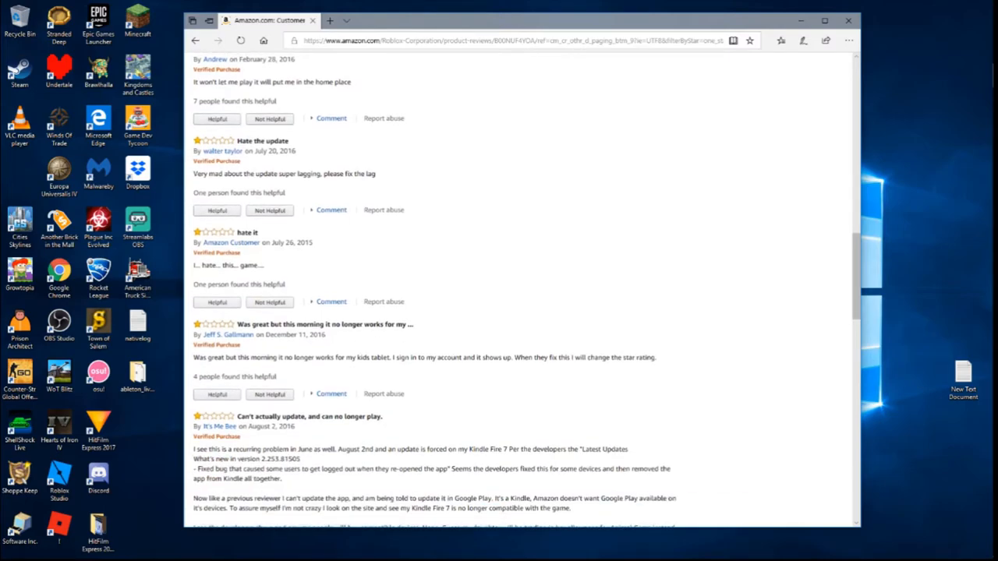
# Read the 'Hate the update' and long reviews, then load page 10 (reviews 91–100)
pyautogui.doubleClick(296, 174)
pyautogui.click(297, 174)
pyautogui.scroll(-1, 468, 311)
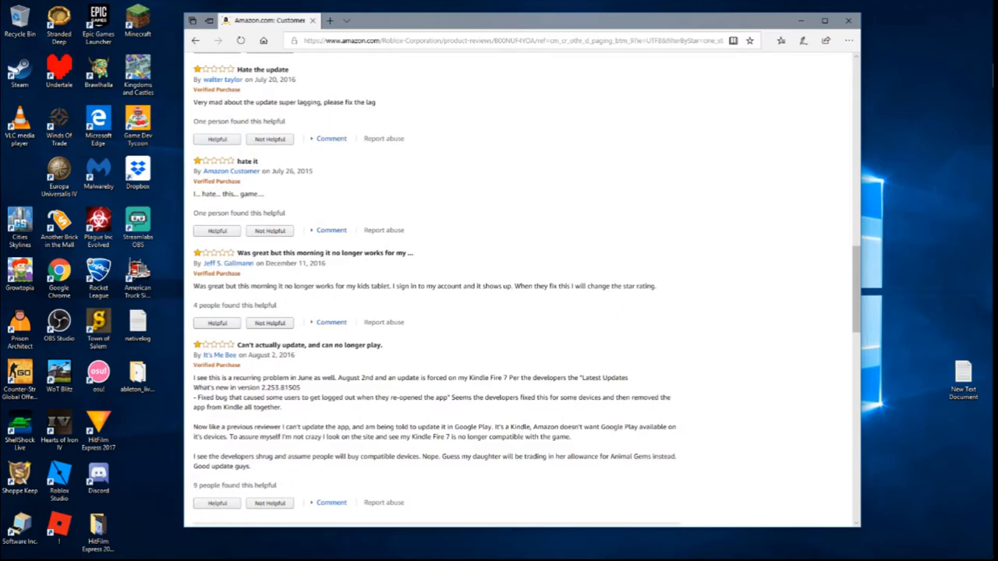
pyautogui.scroll(-2, 468, 312)
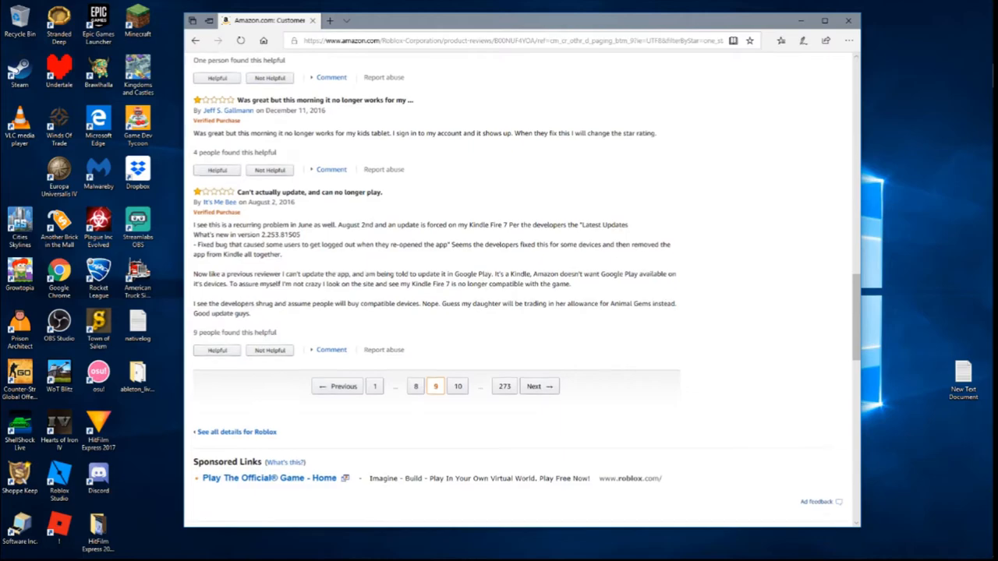
pyautogui.scroll(-1, 468, 312)
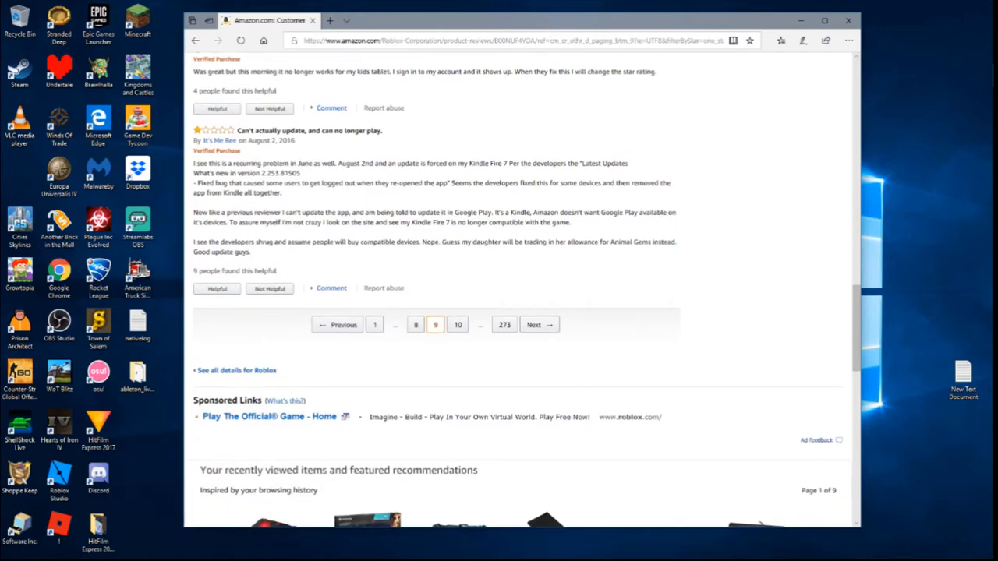
pyautogui.tripleClick(434, 217)
pyautogui.click(434, 249)
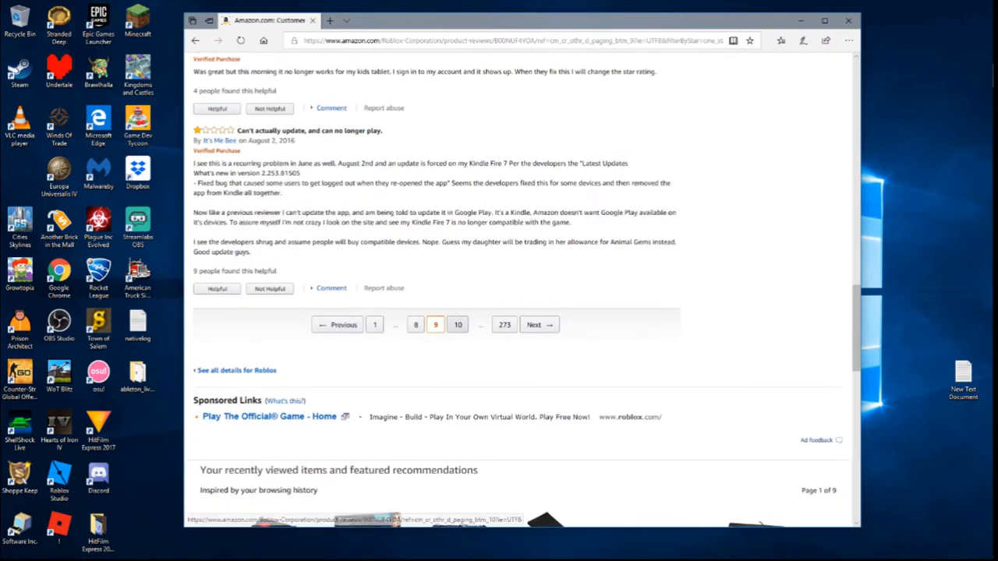
pyautogui.click(458, 325)
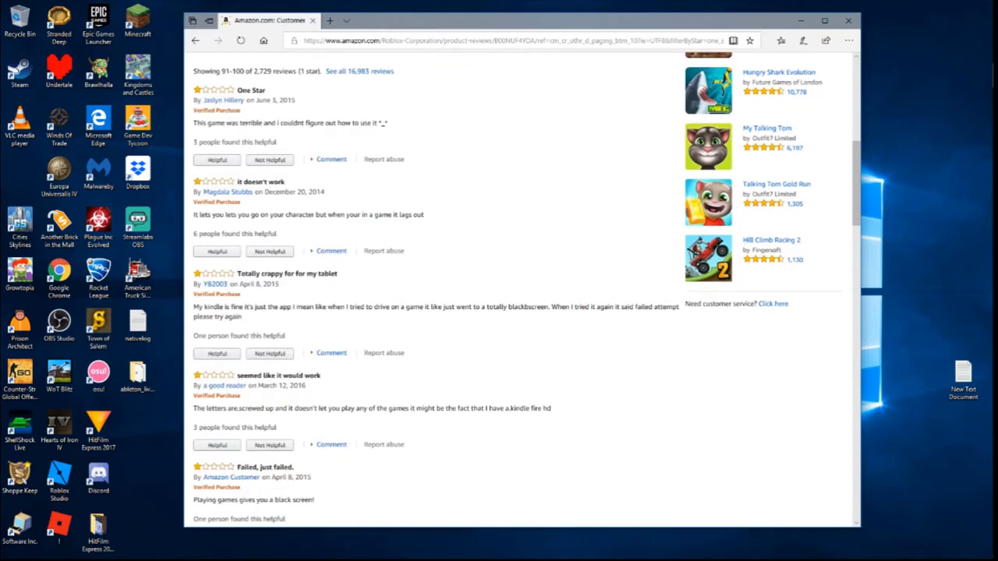
pyautogui.scroll(-2, 468, 312)
pyautogui.scroll(1, 468, 312)
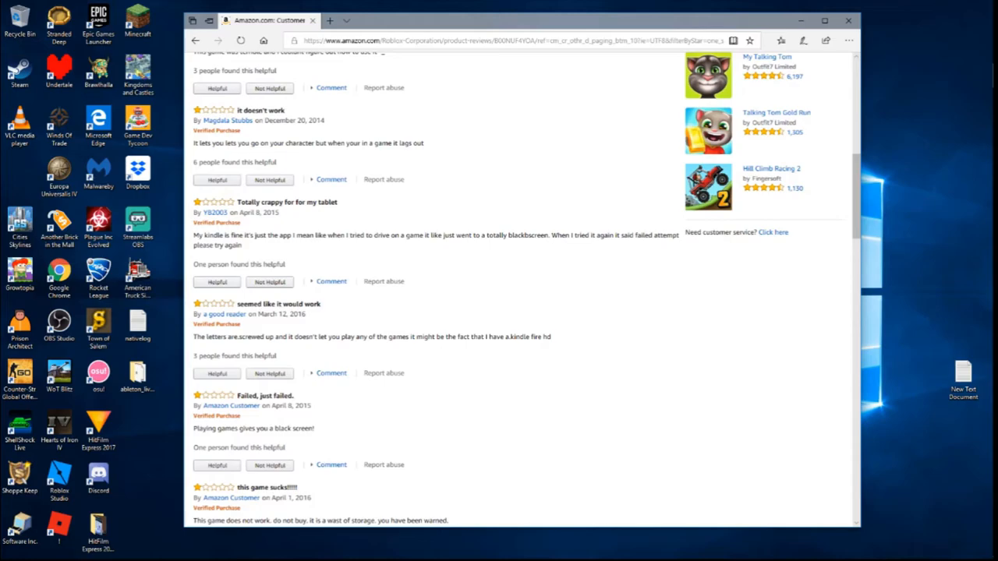
pyautogui.scroll(-2, 467, 312)
pyautogui.scroll(-2, 468, 312)
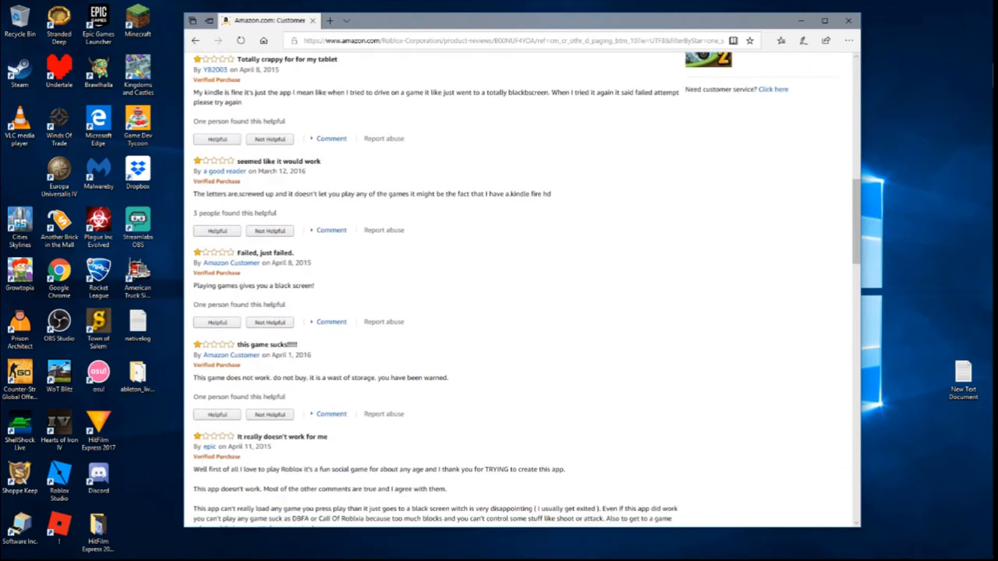
pyautogui.scroll(-2, 468, 312)
# Read page 10 of the one-star reviews, including the Kindle Fire HD one, then load page 11
pyautogui.moveTo(510, 122); pyautogui.dragTo(549, 122)
pyautogui.click(549, 122)
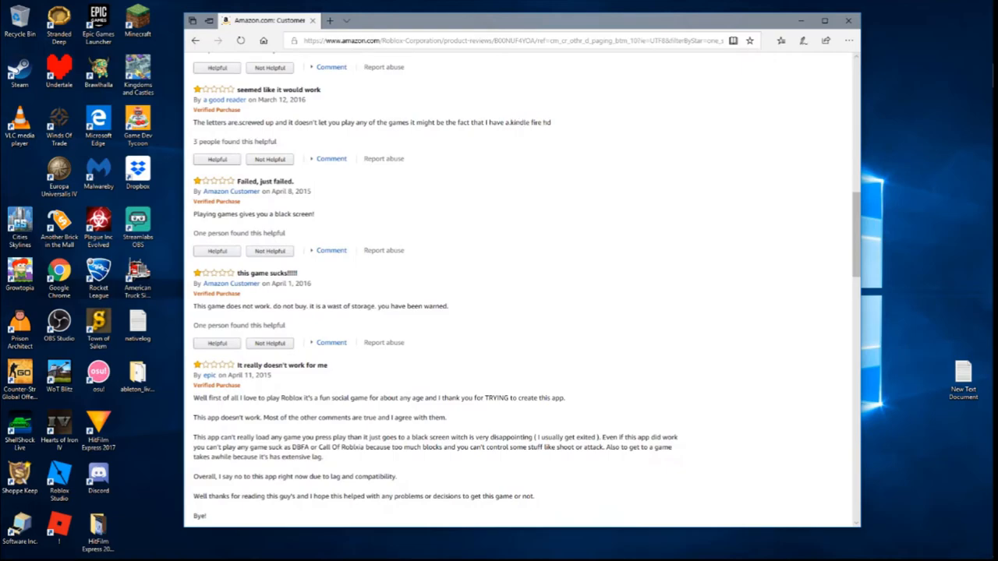
pyautogui.scroll(-2, 468, 312)
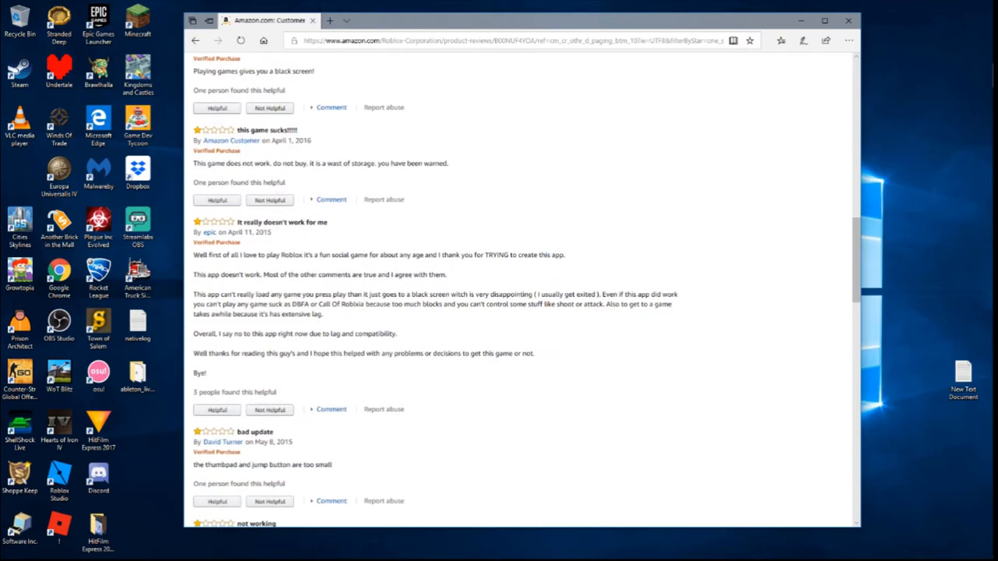
pyautogui.doubleClick(288, 163)
pyautogui.scroll(10, 488, 234)
pyautogui.rightClick(489, 162)
pyautogui.press('Escape')
pyautogui.scroll(1, 489, 234)
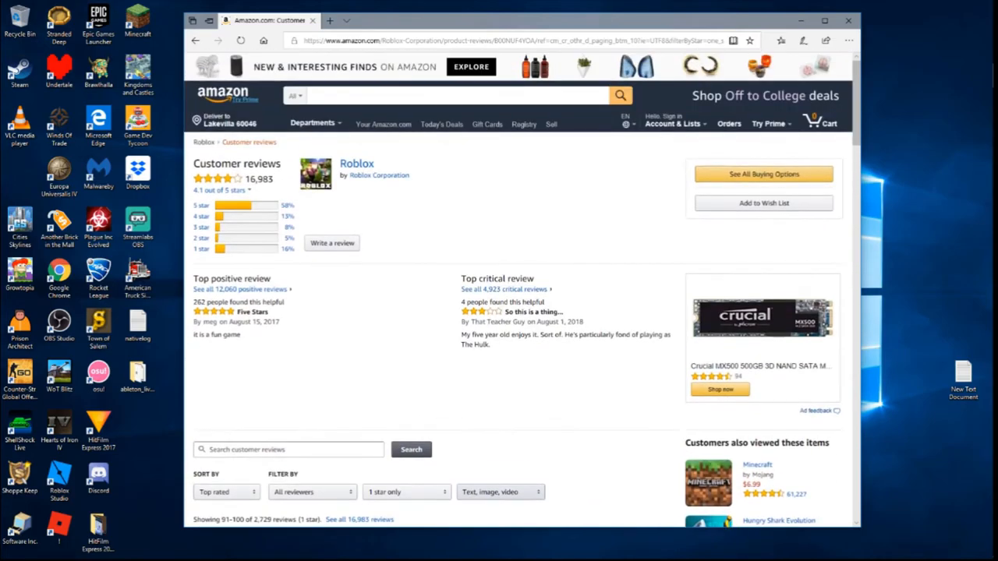
pyautogui.scroll(-15, 488, 234)
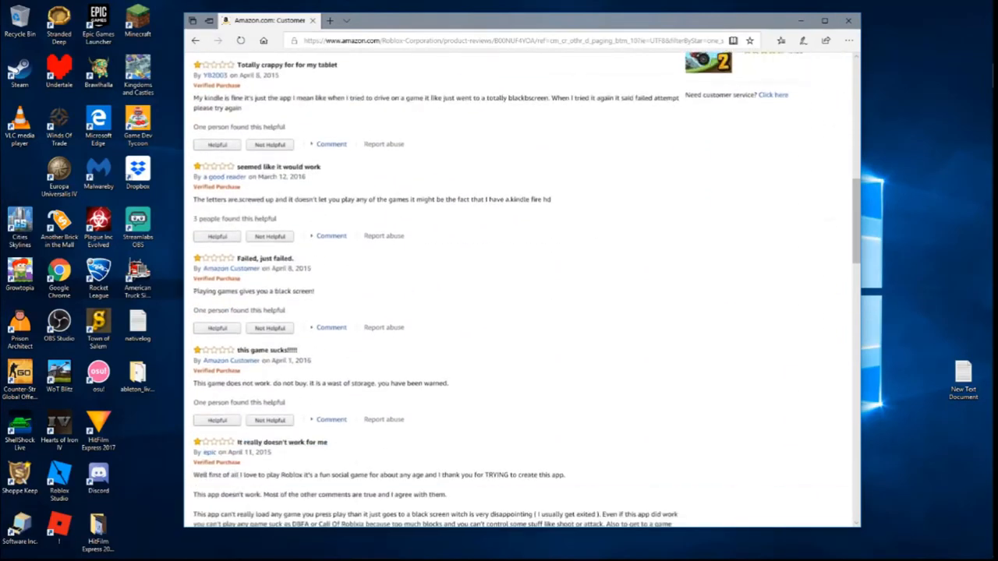
pyautogui.scroll(2, 488, 234)
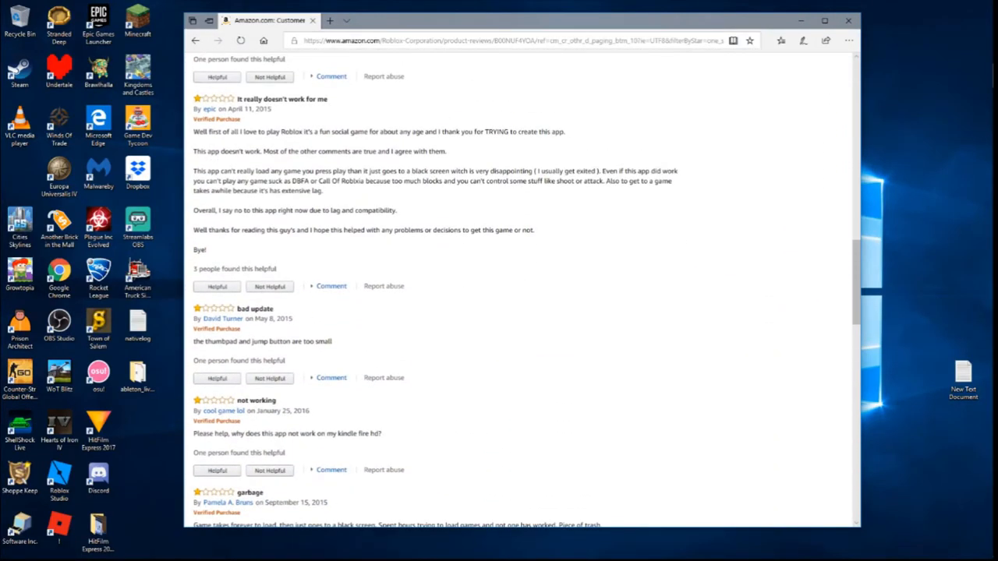
pyautogui.scroll(-4, 488, 234)
pyautogui.scroll(1, 488, 234)
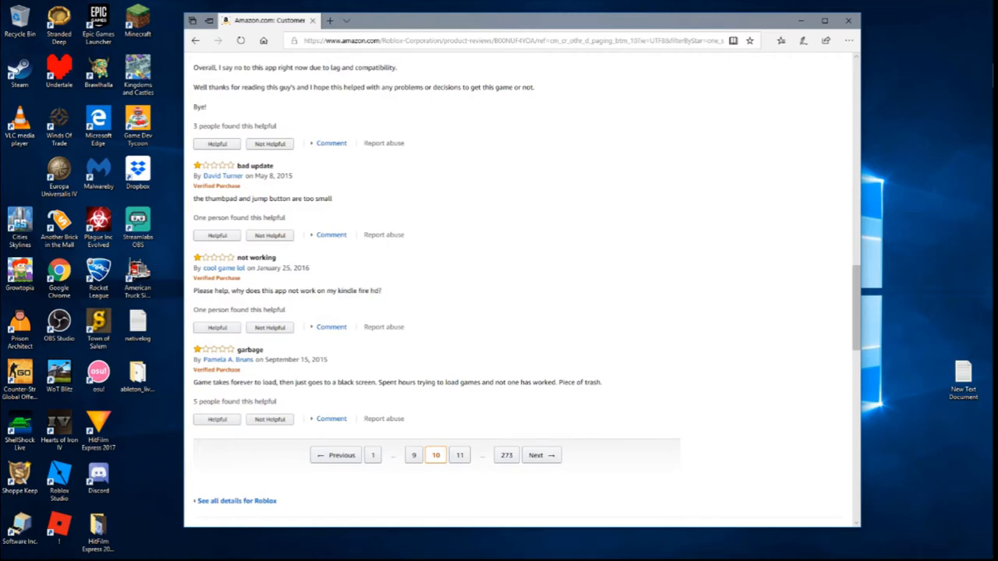
pyautogui.scroll(-2, 362, 291)
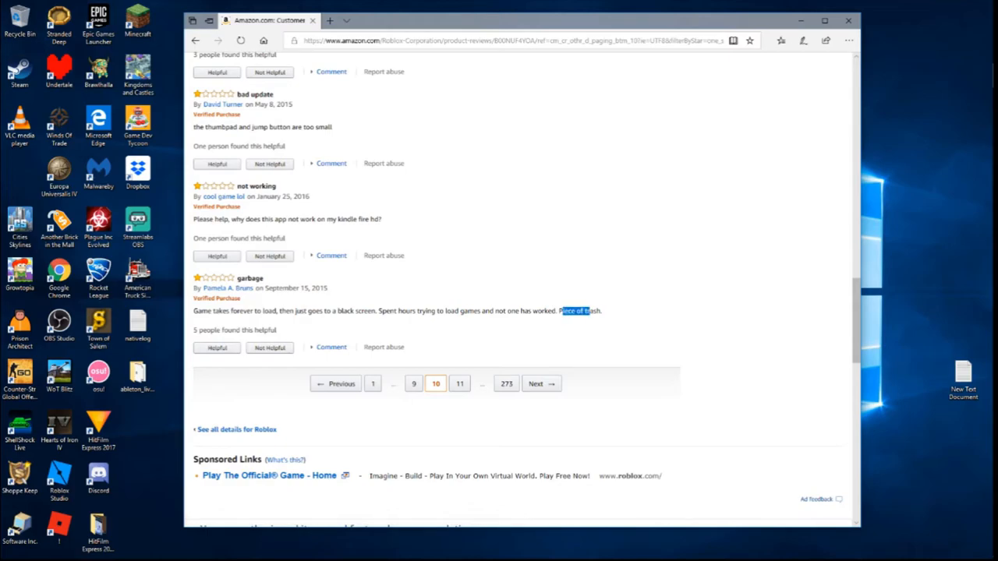
pyautogui.click(459, 384)
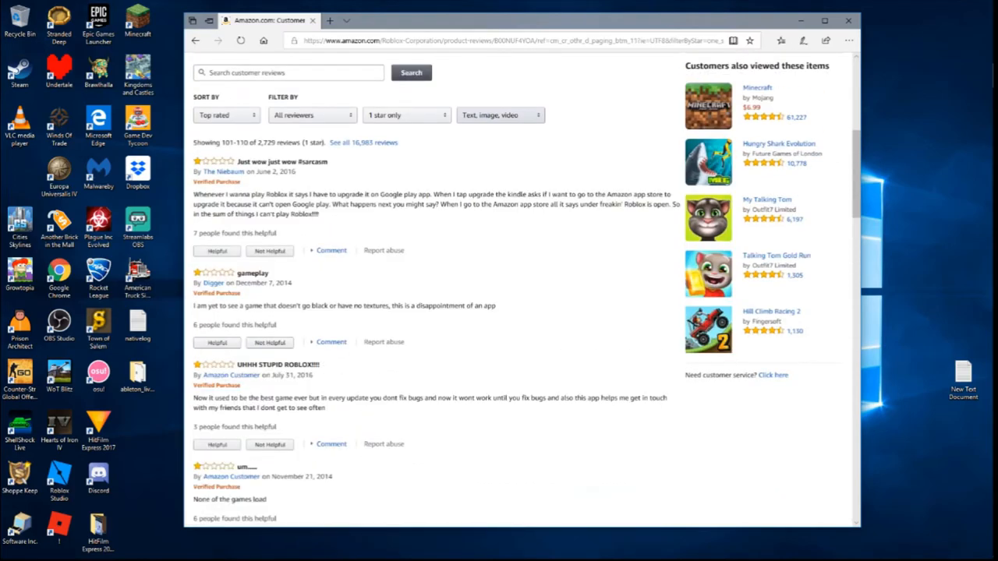
pyautogui.scroll(-1, 437, 312)
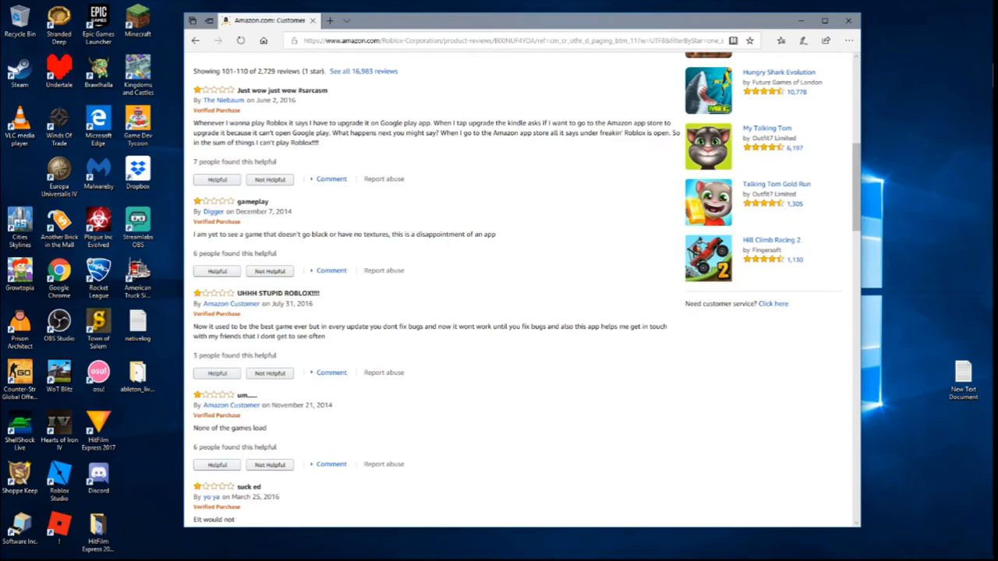
pyautogui.scroll(-1, 437, 311)
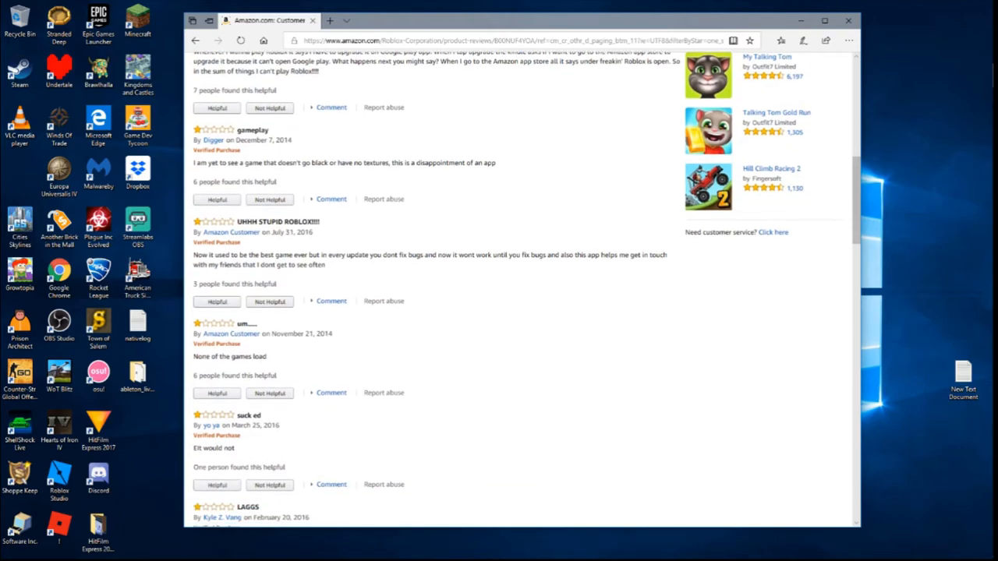
pyautogui.scroll(-1, 437, 312)
pyautogui.scroll(-1, 436, 311)
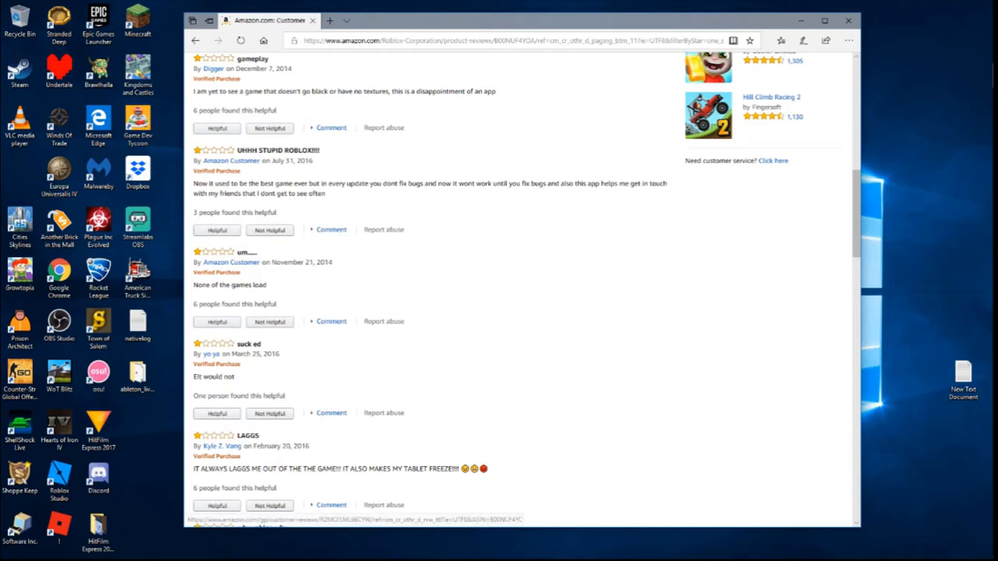
pyautogui.scroll(-3, 437, 312)
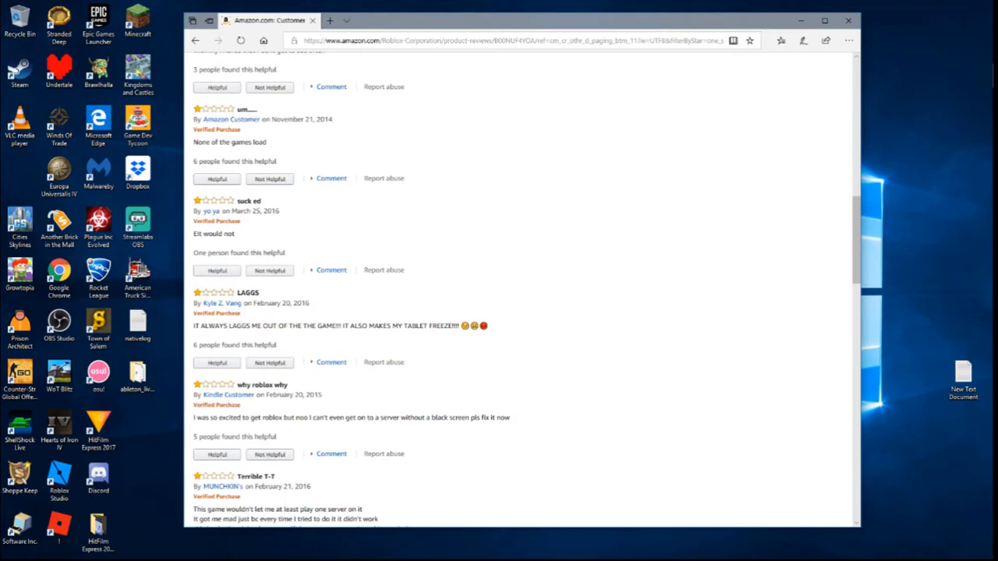
pyautogui.scroll(-2, 522, 297)
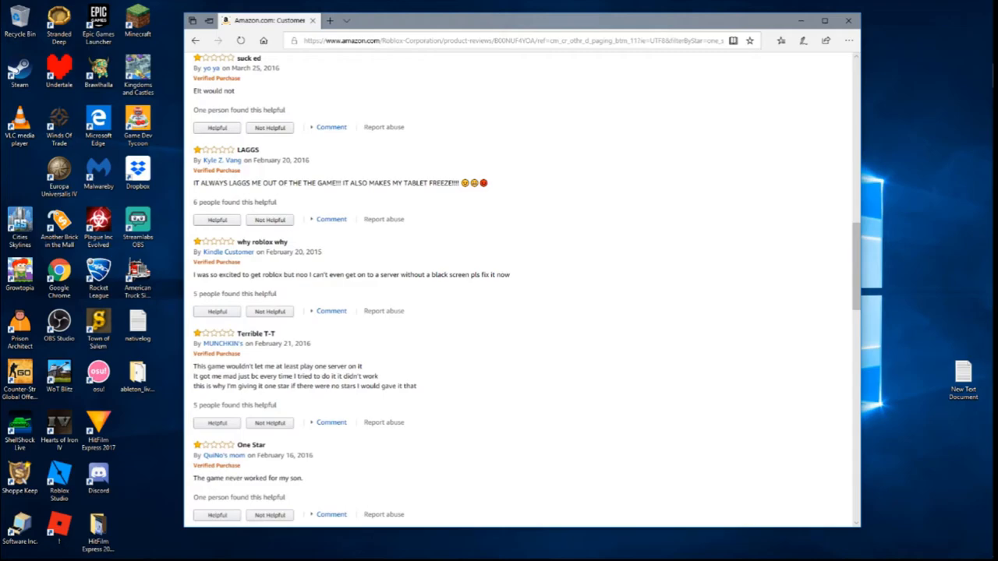
# Read through page 11 of the one-star reviews, then load page 12 (reviews 111–120)
pyautogui.doubleClick(241, 183)
pyautogui.click(241, 183)
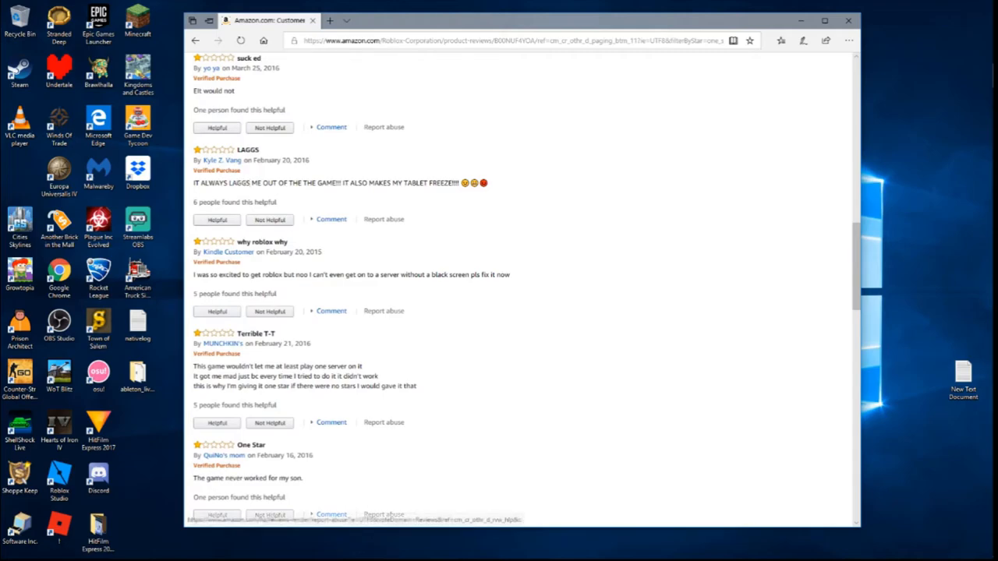
pyautogui.scroll(-1, 522, 297)
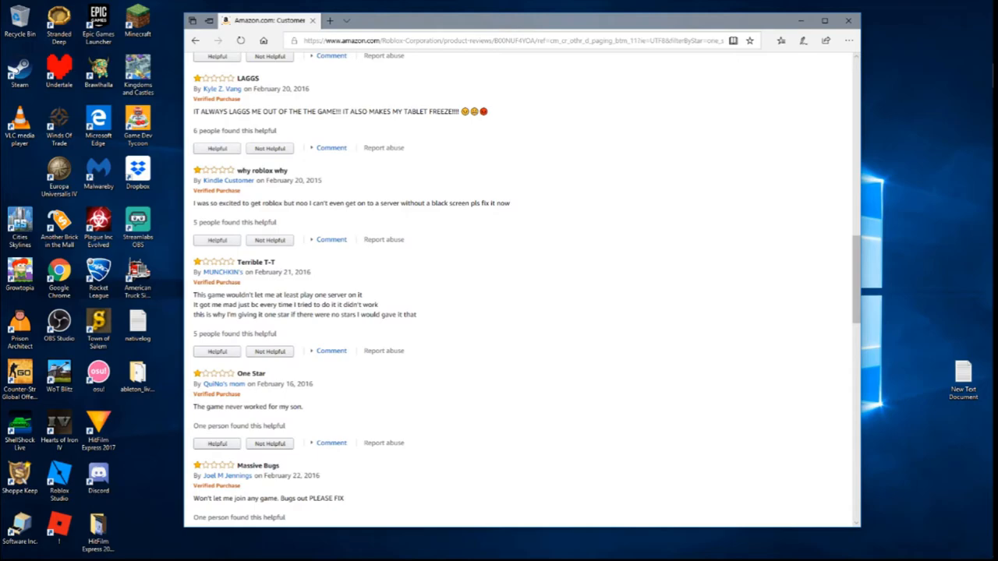
pyautogui.moveTo(282, 203); pyautogui.dragTo(289, 241)
pyautogui.click(289, 241)
pyautogui.doubleClick(493, 203)
pyautogui.scroll(-4, 493, 312)
pyautogui.scroll(1, 493, 312)
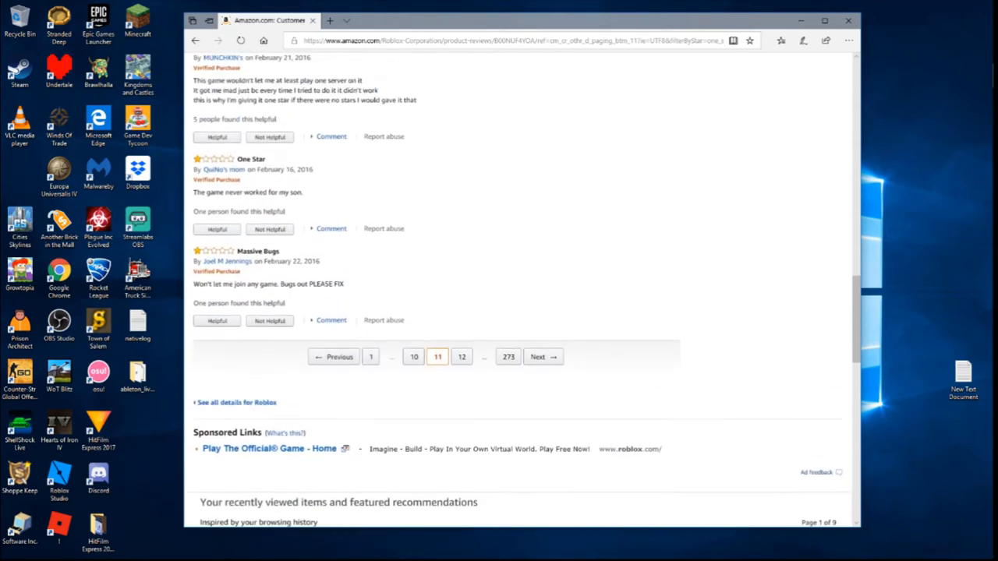
pyautogui.click(461, 357)
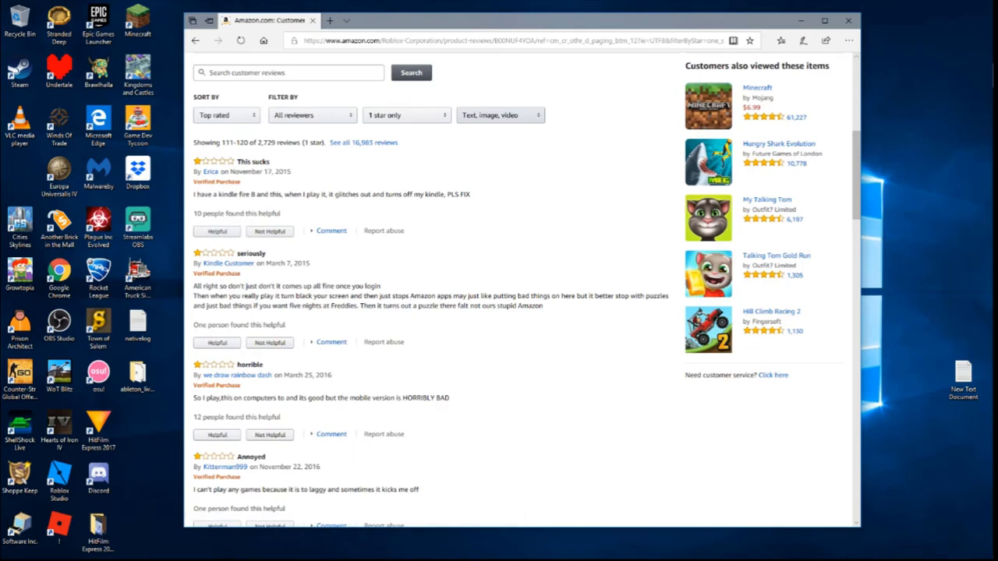
pyautogui.scroll(-2, 507, 312)
pyautogui.scroll(-1, 507, 312)
pyautogui.scroll(-2, 507, 311)
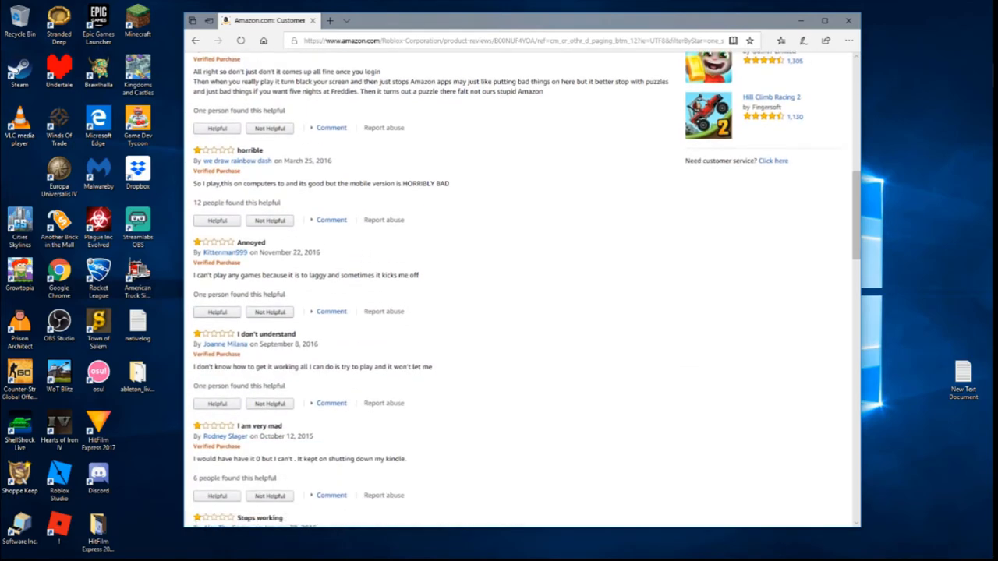
pyautogui.moveTo(402, 183); pyautogui.dragTo(451, 183)
pyautogui.click(507, 234)
pyautogui.doubleClick(425, 183)
pyautogui.click(507, 234)
pyautogui.scroll(-1, 507, 312)
pyautogui.scroll(-1, 507, 312)
pyautogui.scroll(-1, 506, 312)
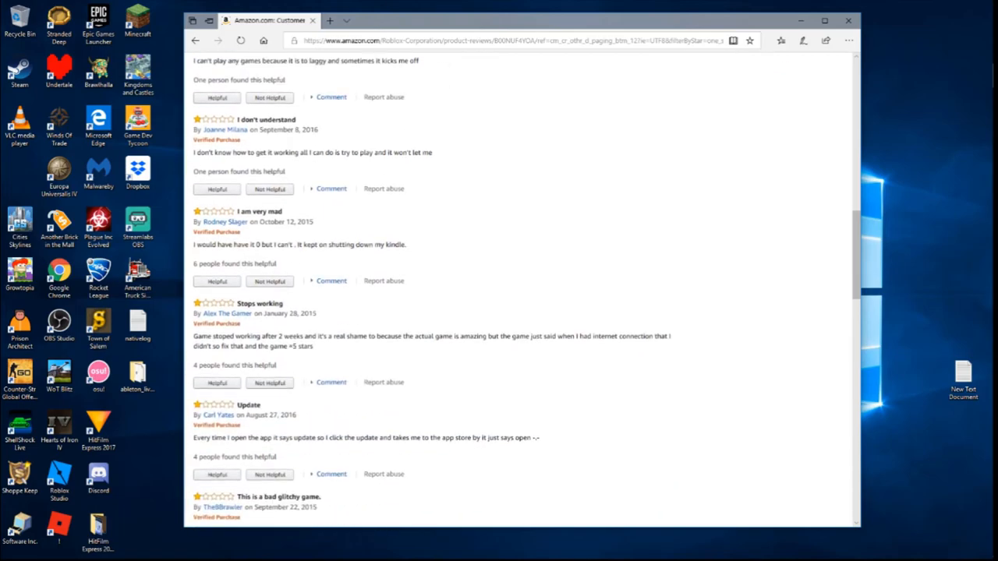
pyautogui.scroll(-1, 507, 312)
pyautogui.scroll(-1, 507, 312)
pyautogui.scroll(-2, 507, 312)
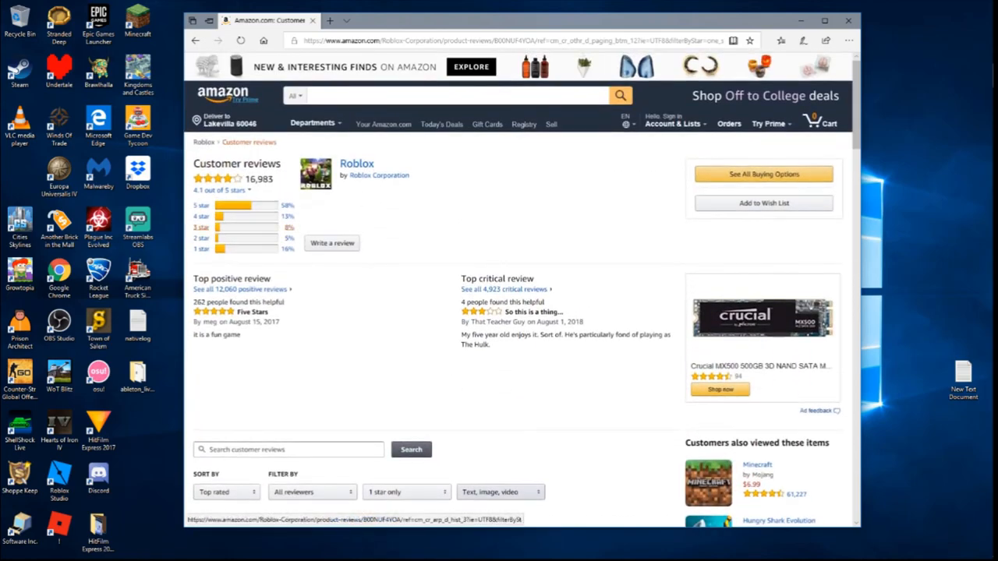
# Filter the Roblox reviews to 2-star only and briefly highlight 'mineral fire' in the first review
pyautogui.click(201, 237)
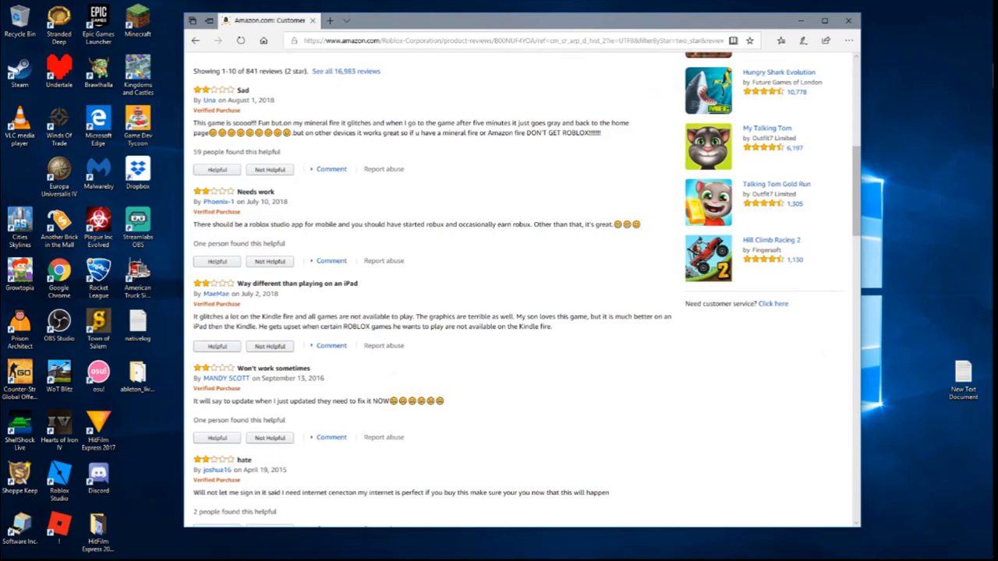
pyautogui.moveTo(304, 123); pyautogui.dragTo(341, 123)
pyautogui.click(437, 156)
pyautogui.scroll(-1, 436, 312)
pyautogui.scroll(-1, 437, 312)
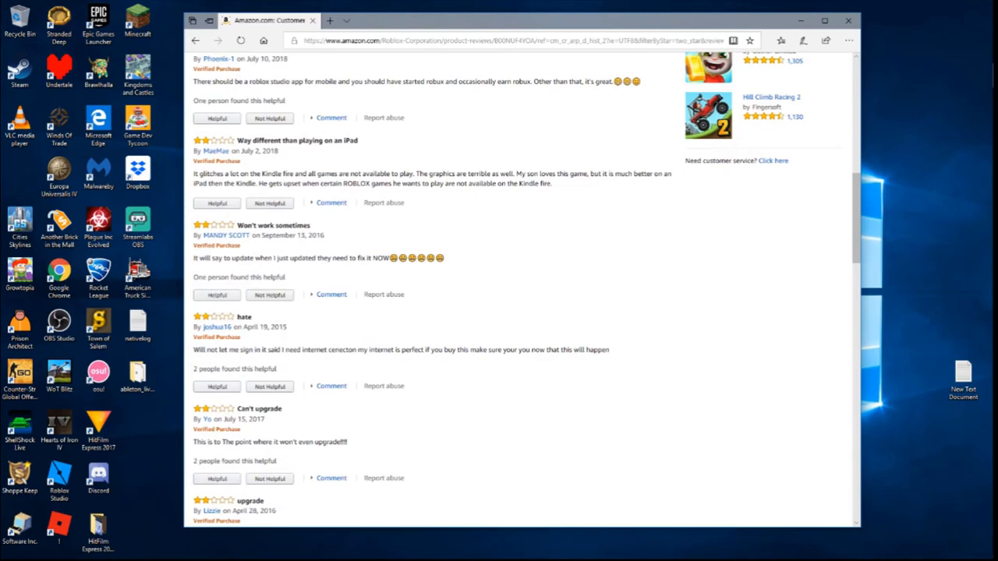
pyautogui.scroll(-1, 436, 311)
pyautogui.scroll(-1, 437, 312)
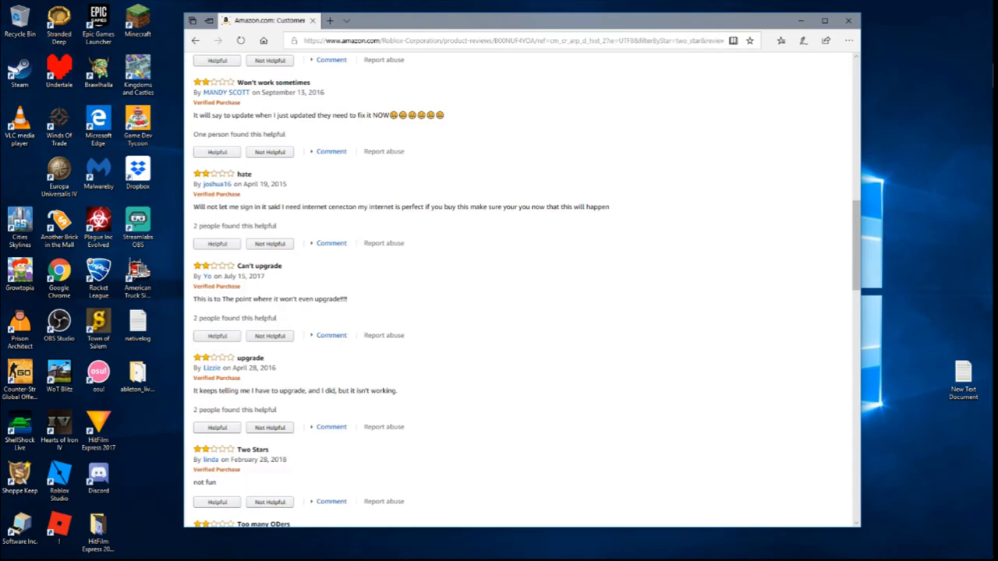
pyautogui.scroll(-2, 437, 312)
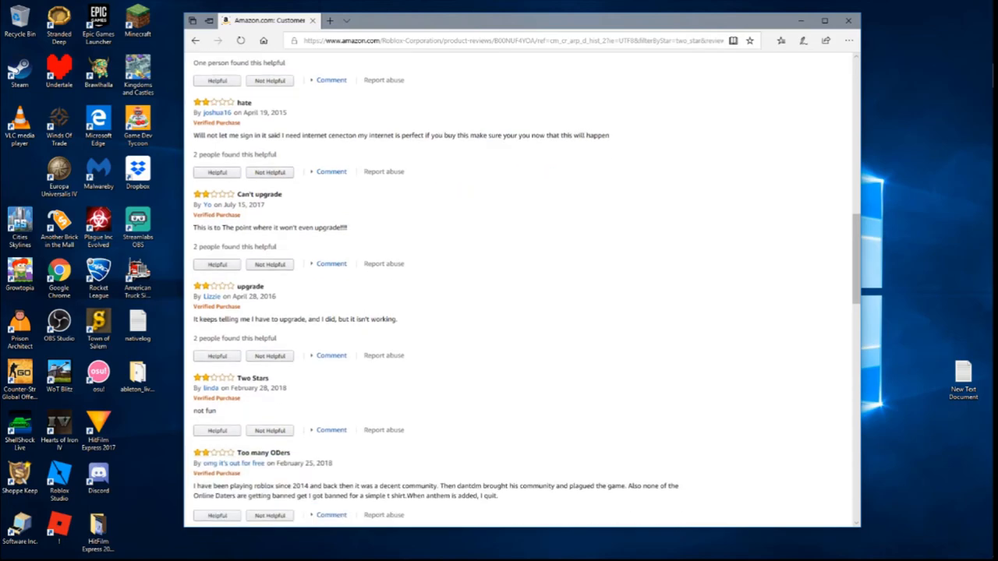
pyautogui.scroll(-2, 437, 312)
pyautogui.scroll(-1, 436, 312)
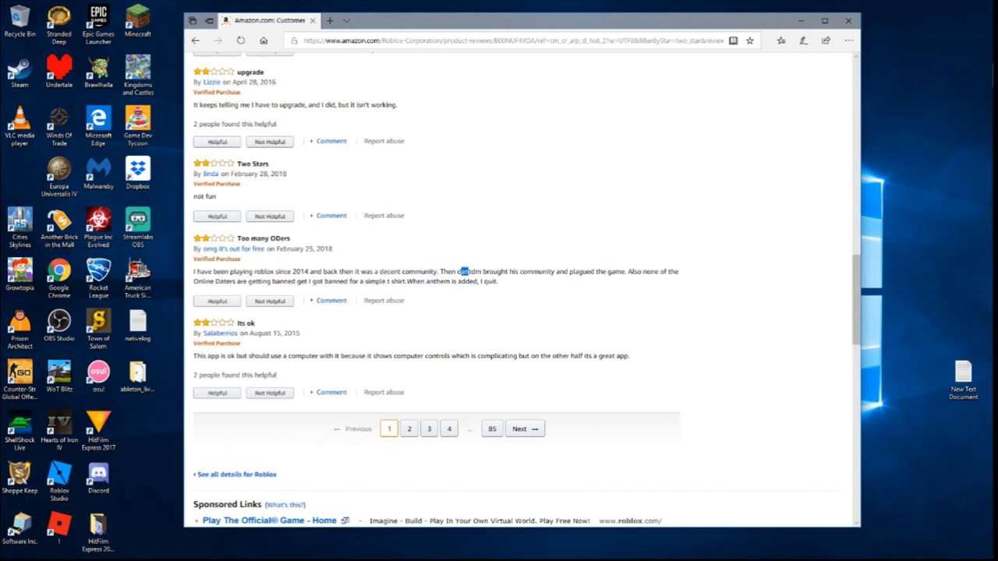
pyautogui.moveTo(464, 272)
pyautogui.mouseDown()
pyautogui.moveTo(477, 281)
pyautogui.moveTo(482, 271)
pyautogui.mouseUp()
pyautogui.click(477, 281)
pyautogui.click(482, 272)
pyautogui.scroll(-1, 331, 304)
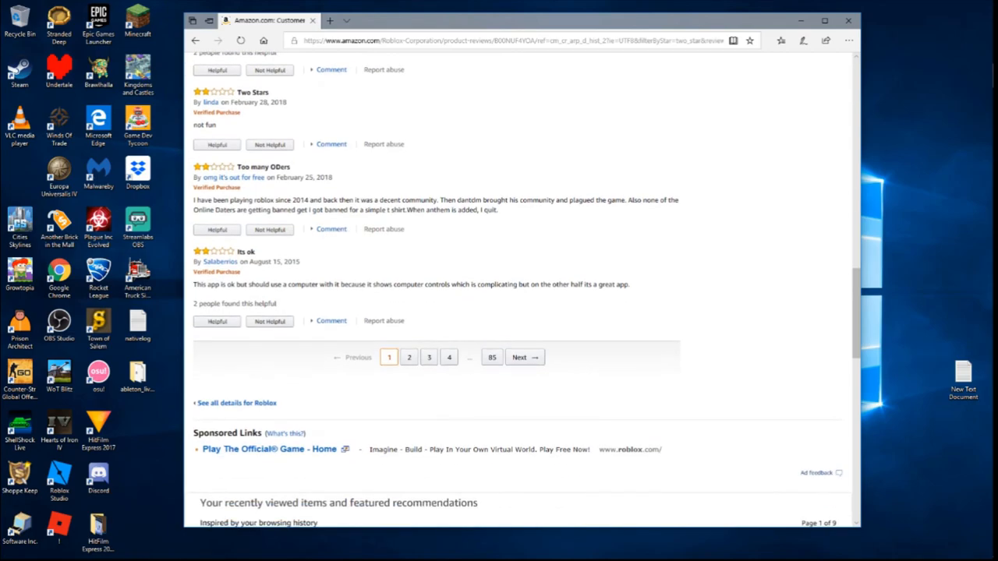
# Go to the next review page, arriving at 5-star reviews 11–20 of 9,873
pyautogui.doubleClick(438, 209)
pyautogui.click(438, 209)
pyautogui.click(408, 357)
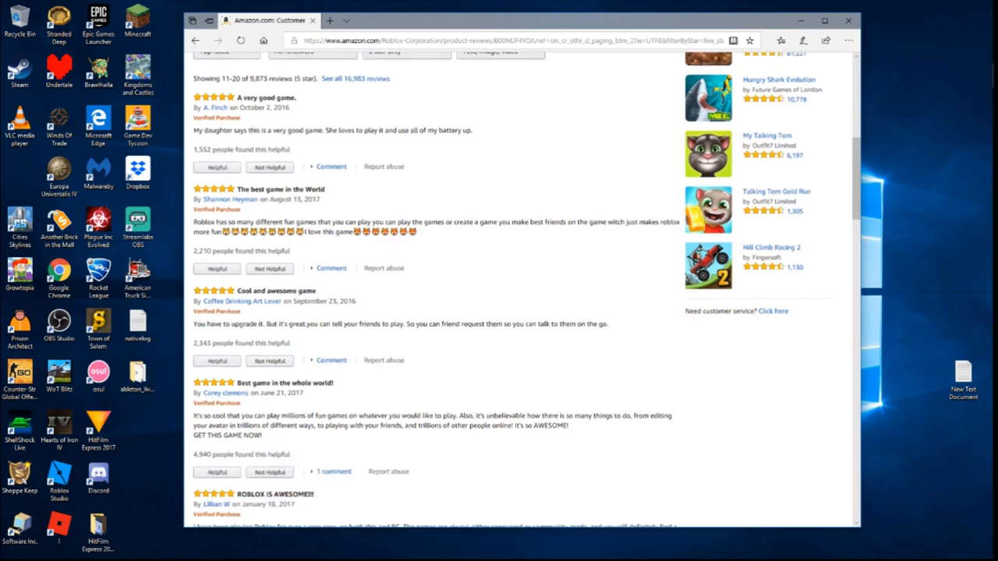
pyautogui.scroll(-2, 437, 312)
pyautogui.scroll(-2, 436, 312)
pyautogui.scroll(-2, 437, 312)
pyautogui.scroll(-2, 437, 312)
pyautogui.scroll(-2, 437, 311)
pyautogui.scroll(-3, 437, 312)
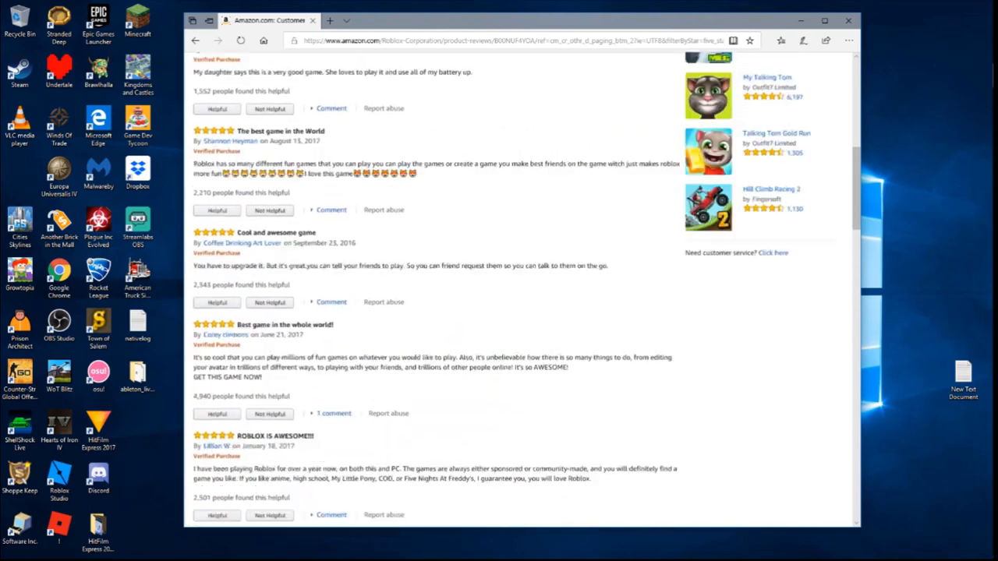
pyautogui.scroll(3, 437, 312)
pyautogui.scroll(3, 437, 312)
pyautogui.scroll(3, 436, 312)
pyautogui.scroll(3, 437, 312)
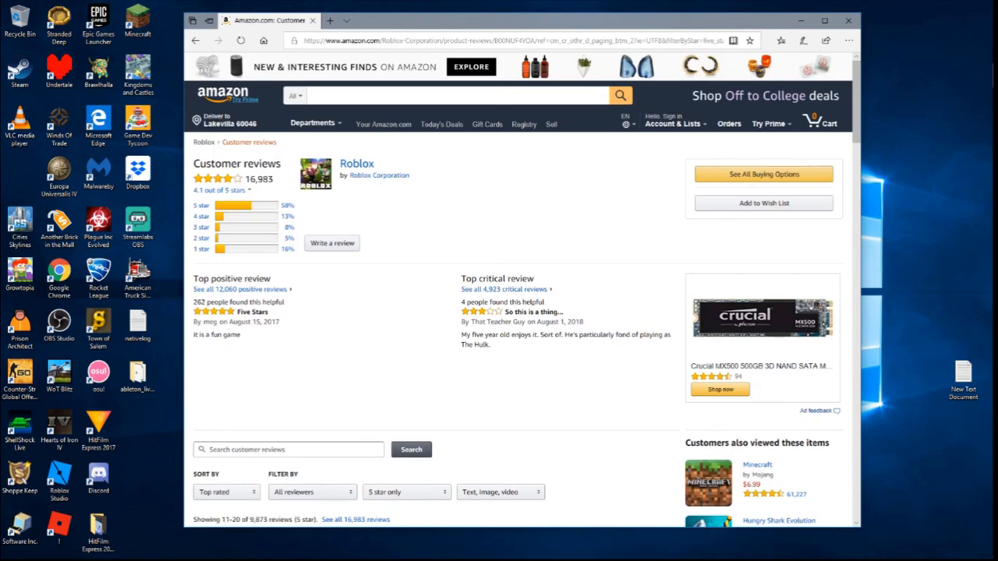
pyautogui.scroll(-2, 437, 312)
pyautogui.scroll(-2, 437, 312)
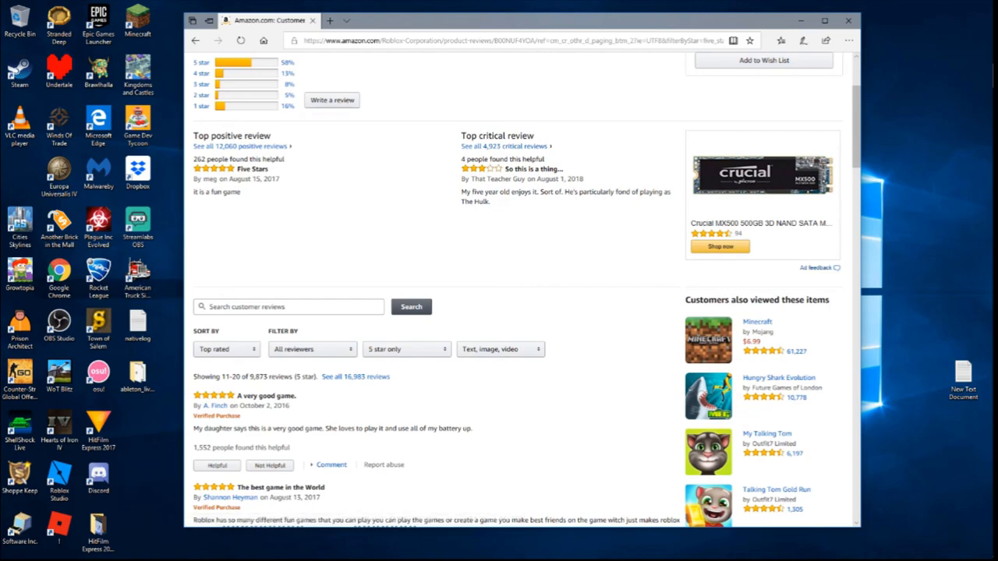
pyautogui.scroll(-1, 436, 312)
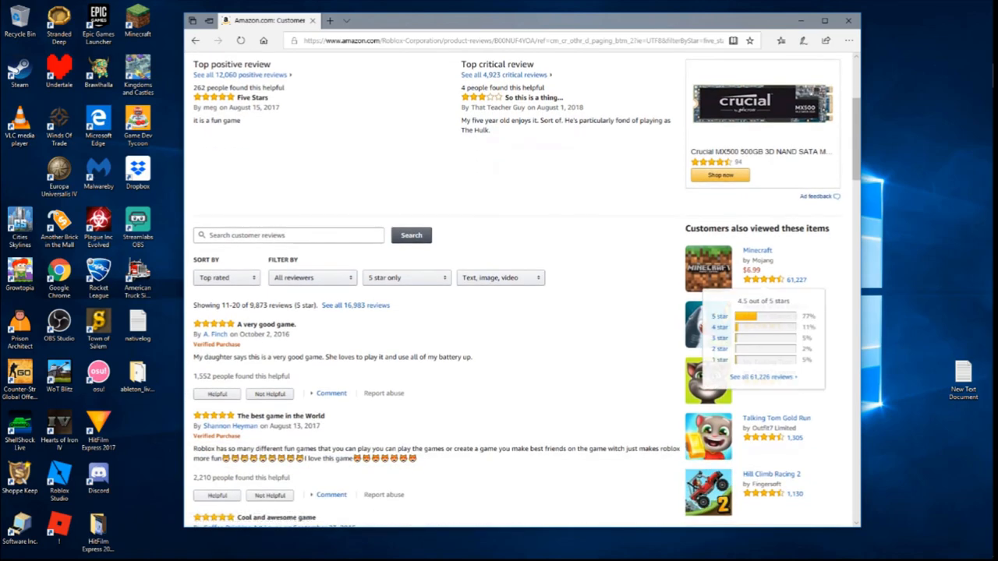